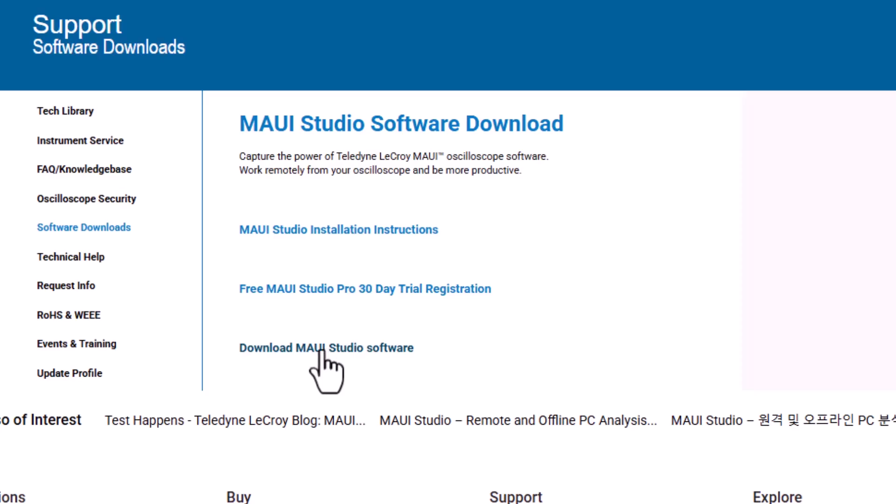
- Sign in with the registered account's username and password and continue to the MAUI Studio software download
left_click(344, 351)
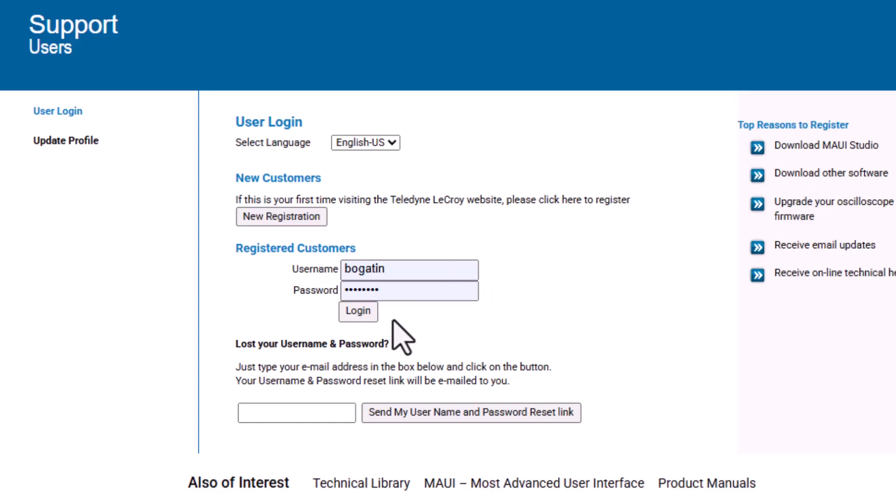
left_click(364, 313)
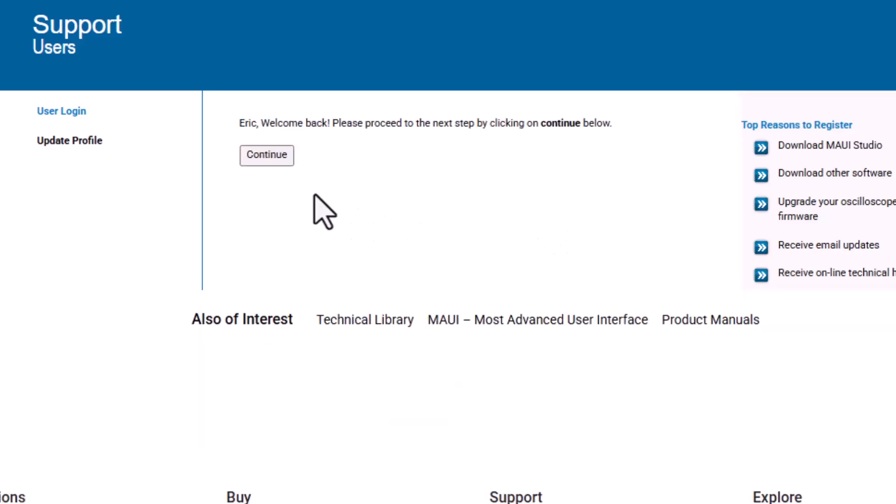
left_click(265, 158)
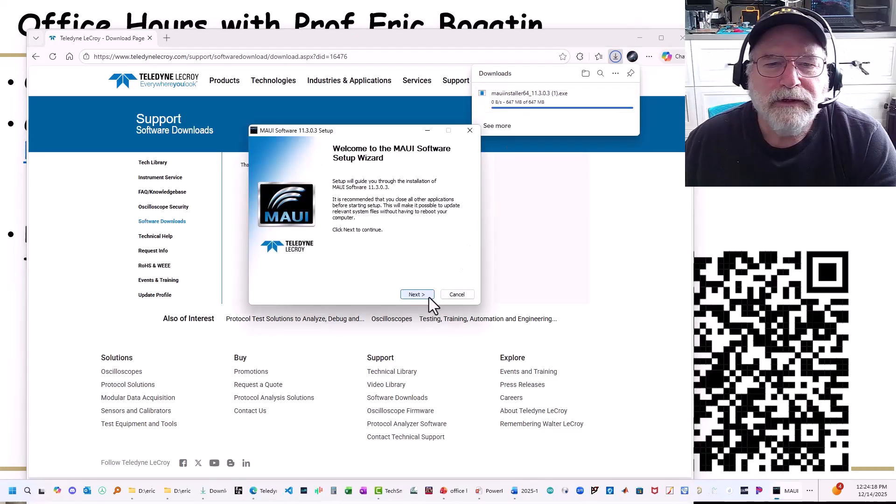
- Proceed through the MAUI Software 11.3.0.3 setup wizard, accepting the terms of the license agreement
left_click(429, 297)
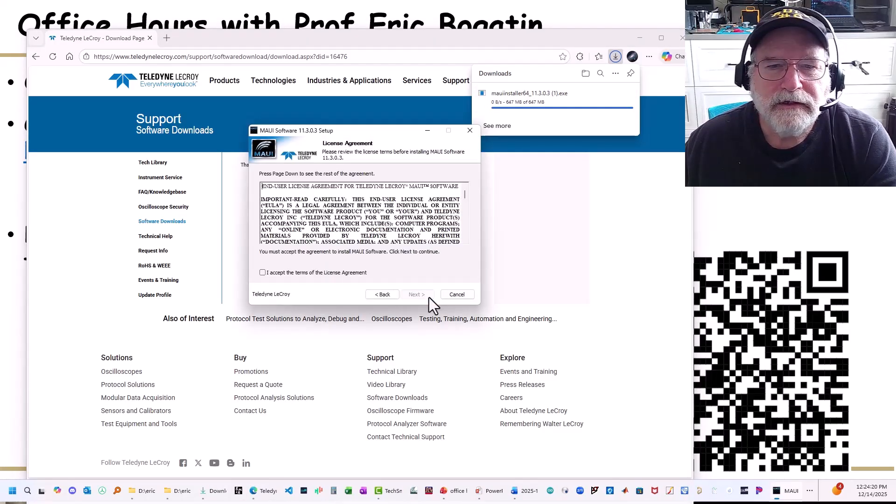
left_click(268, 276)
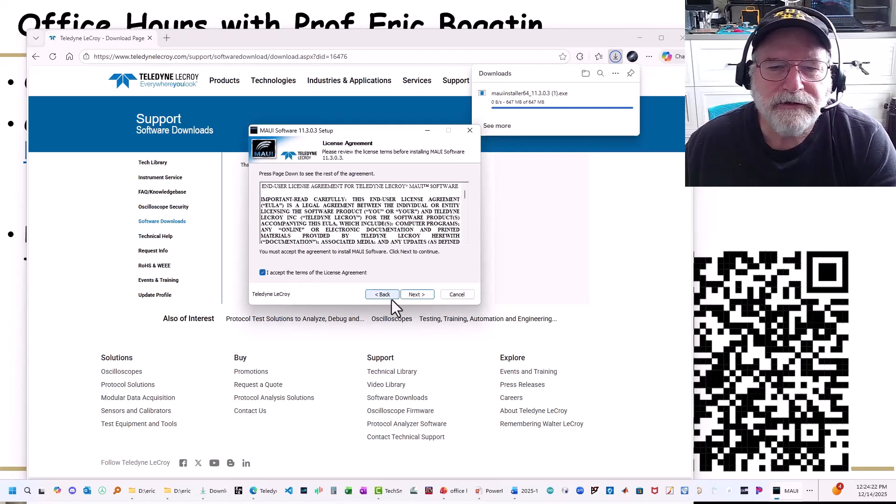
left_click(417, 294)
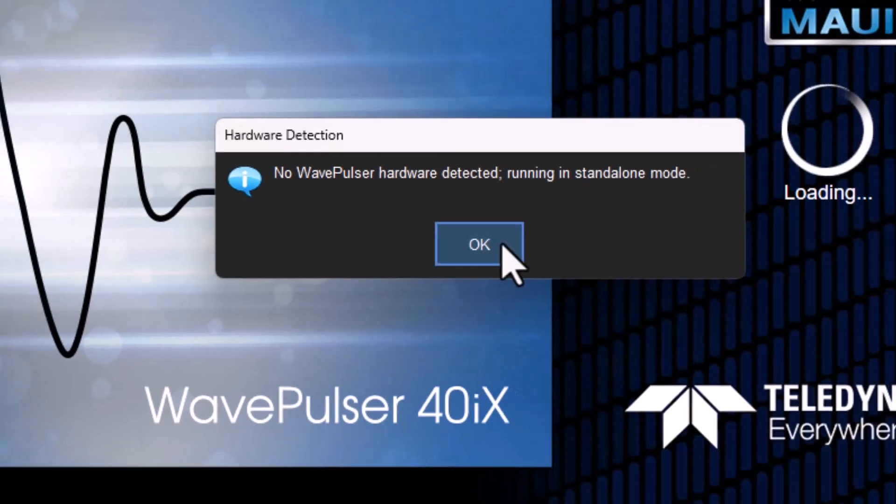
- Acknowledge the hardware detection notice to run the WavePulser software in standalone mode, and open Recall Touchstone
left_click(516, 243)
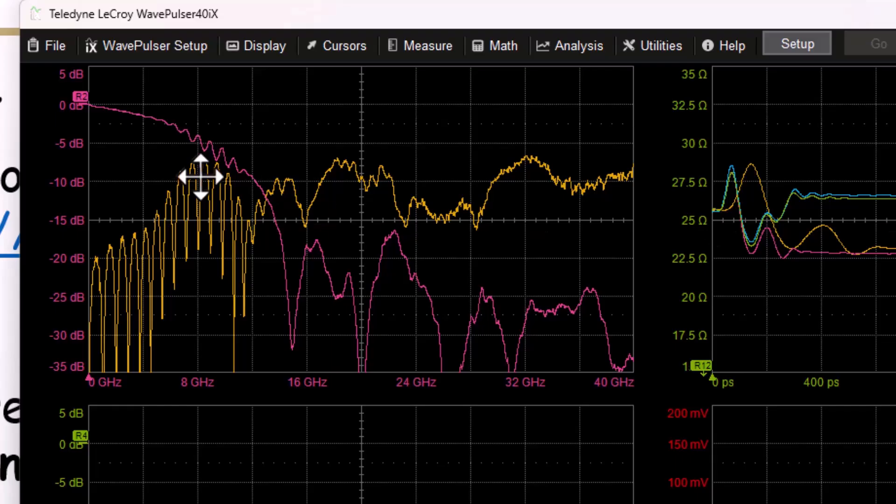
left_click(52, 48)
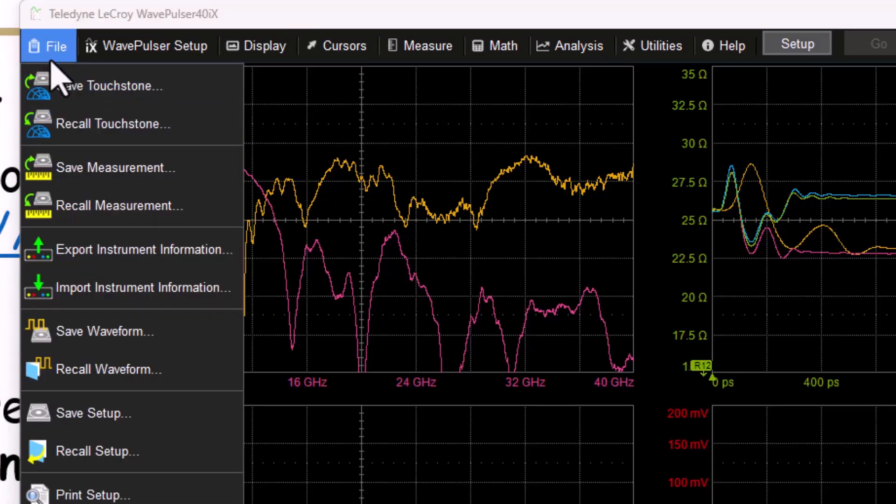
left_click(155, 124)
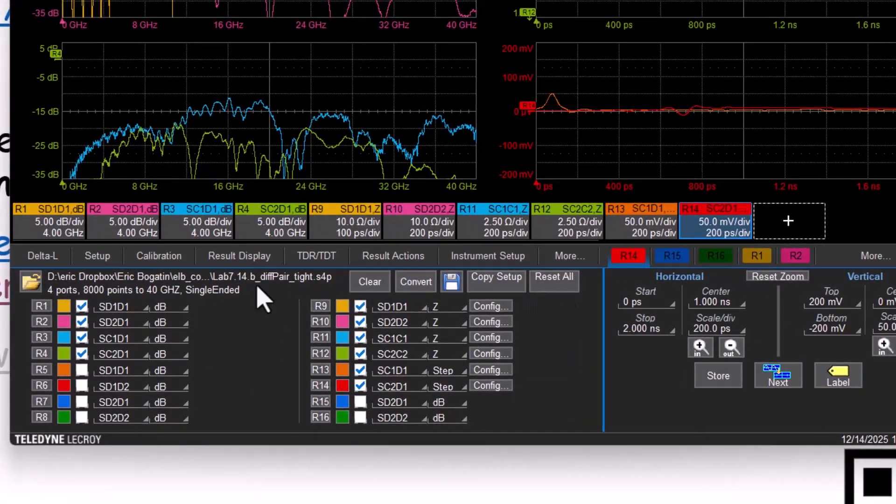
- Load the Touchstone file Lab7.14.e_Connector.s4p from the "sample S-parameter files" folder
left_click(33, 284)
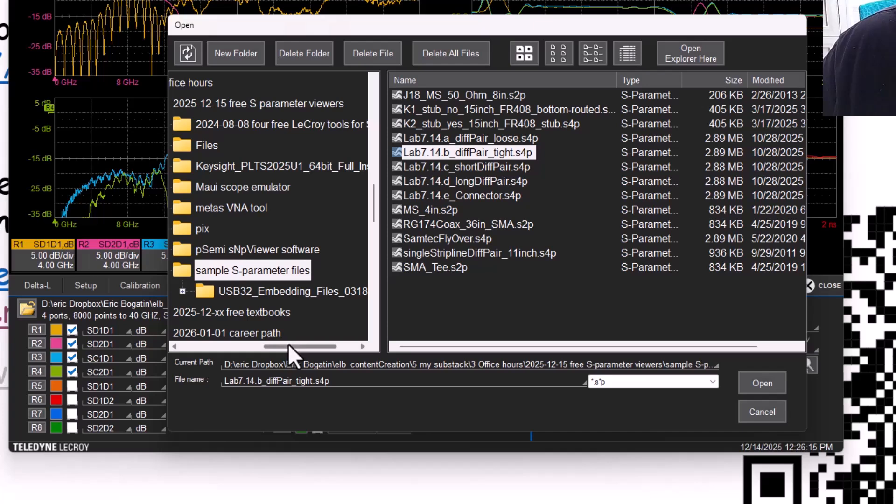
left_click_drag(301, 346, 323, 353)
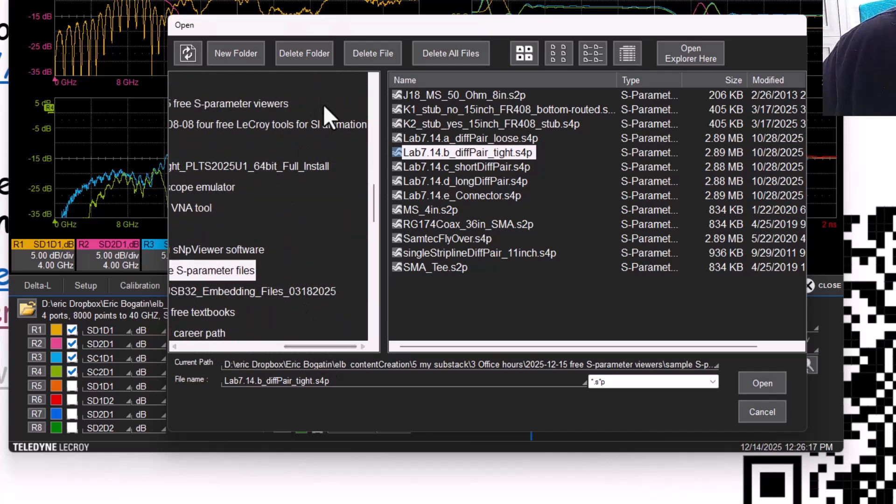
left_click(220, 270)
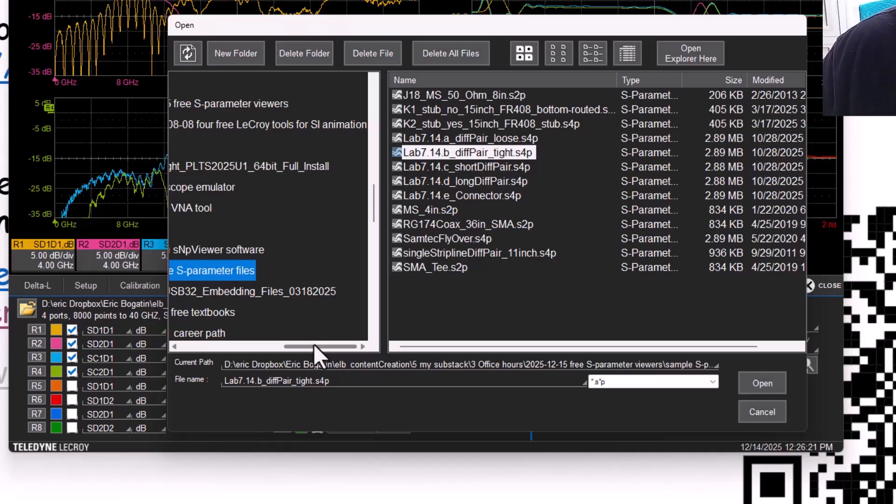
left_click_drag(314, 346, 294, 352)
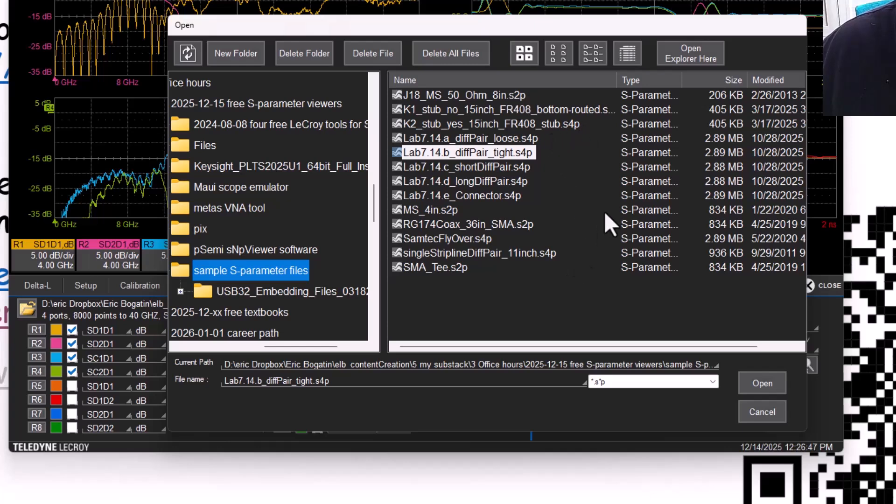
left_click_drag(682, 80, 727, 80)
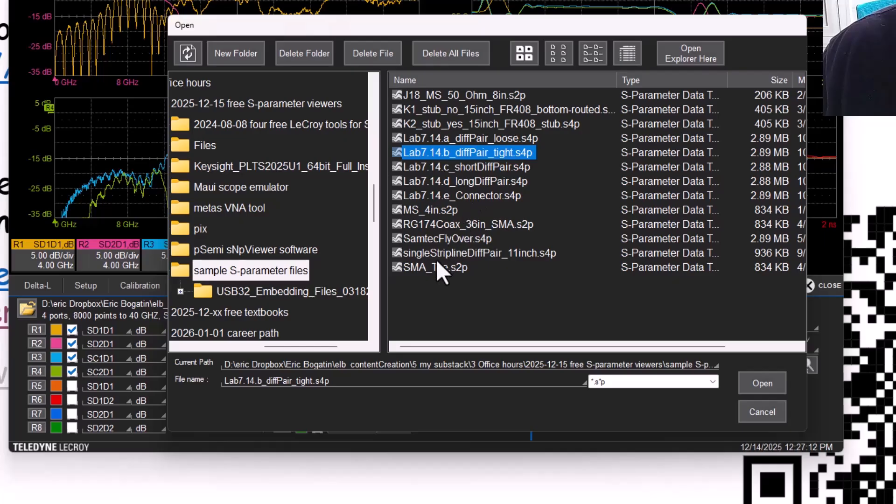
left_click(438, 196)
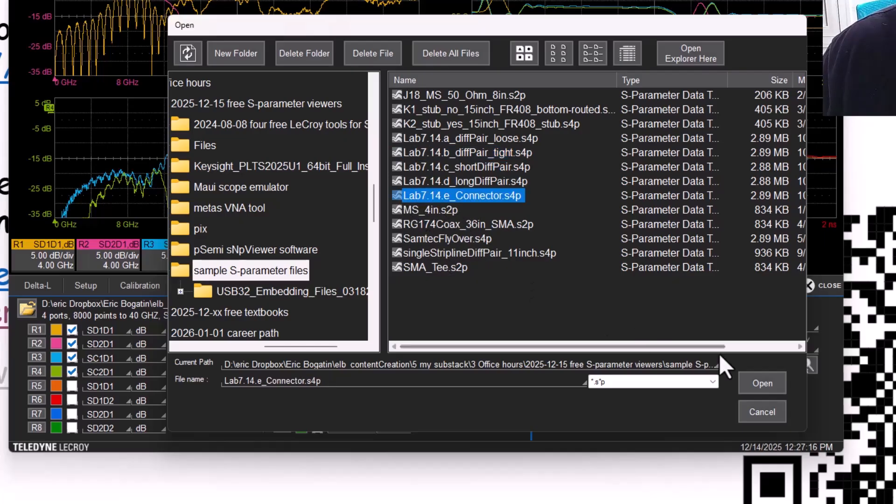
left_click(770, 384)
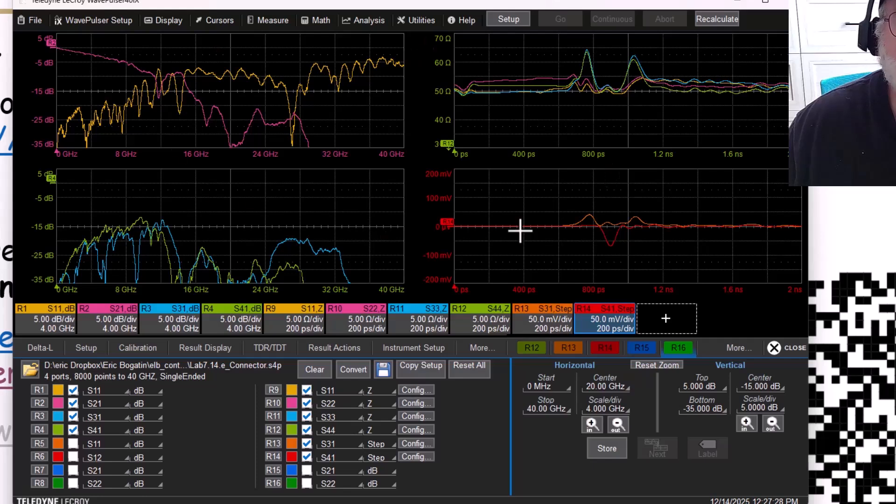
- Try the Tandem Grid layout and change the display to Quattro Grid
left_click(168, 20)
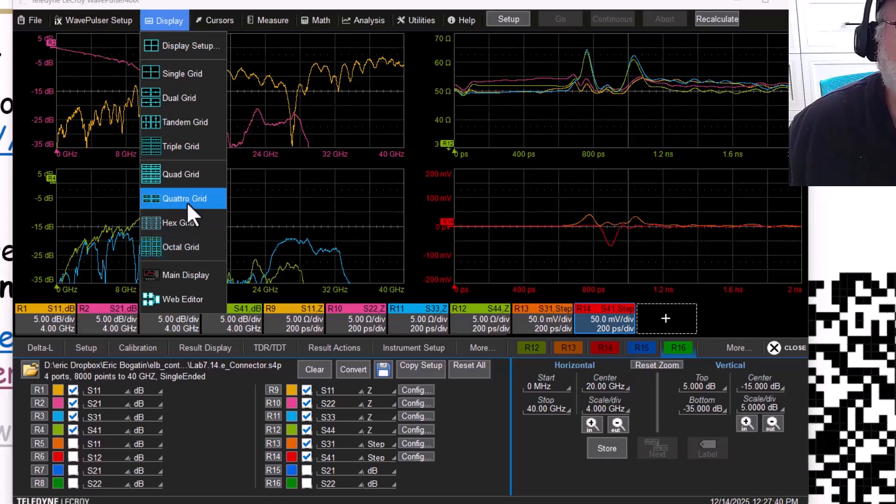
left_click(180, 130)
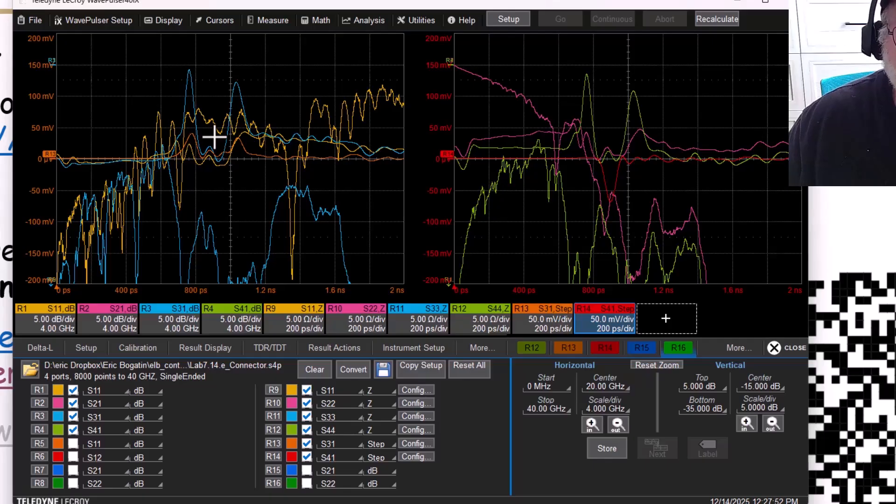
left_click(166, 21)
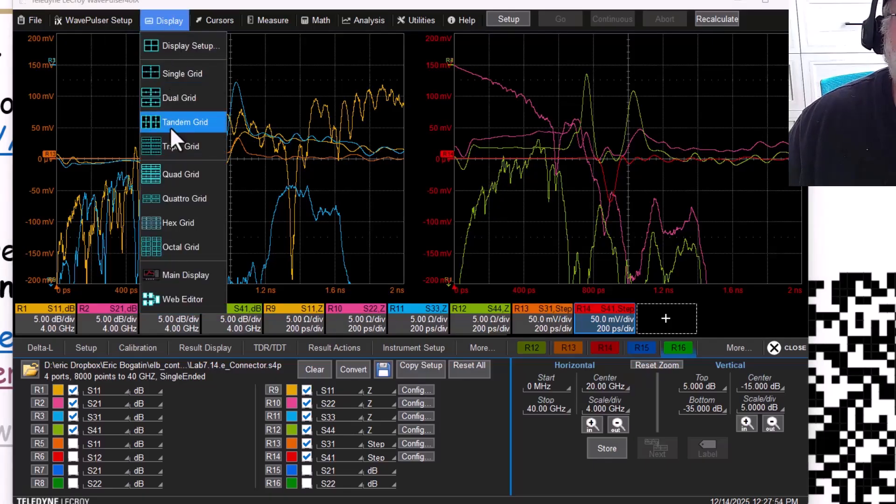
left_click(179, 198)
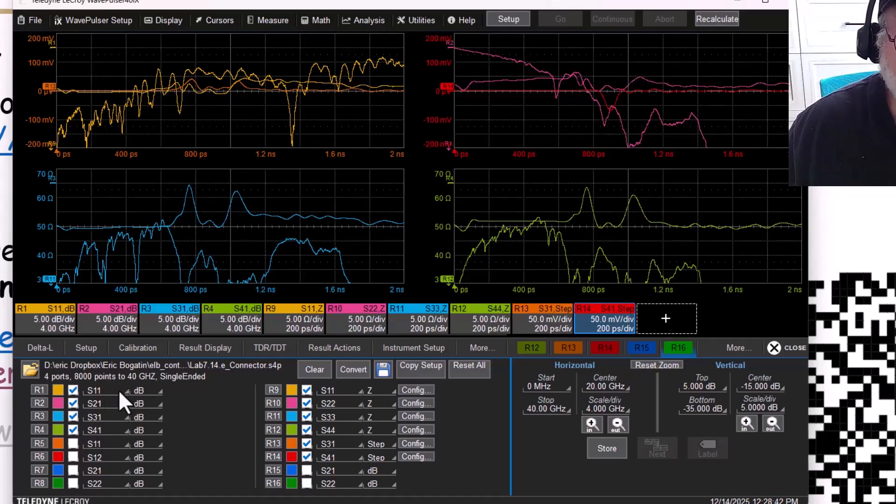
- Examine the available response formats for trace R1, leaving it at dB
left_click(145, 387)
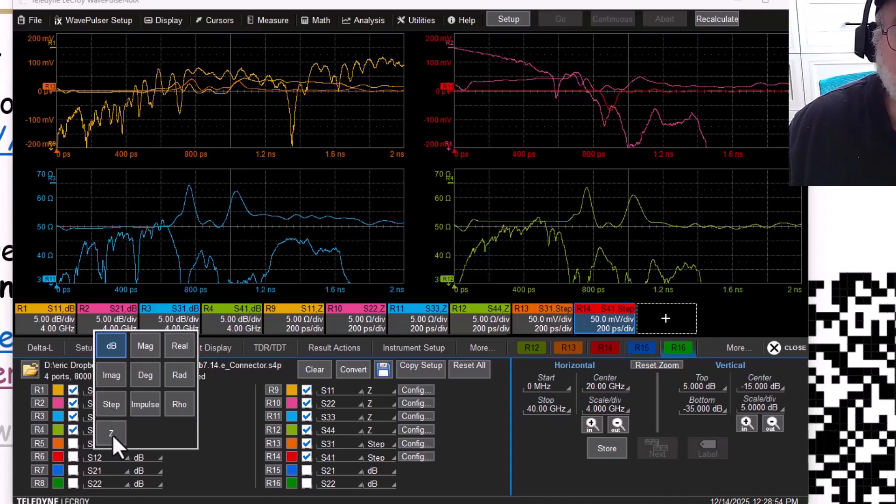
left_click(222, 443)
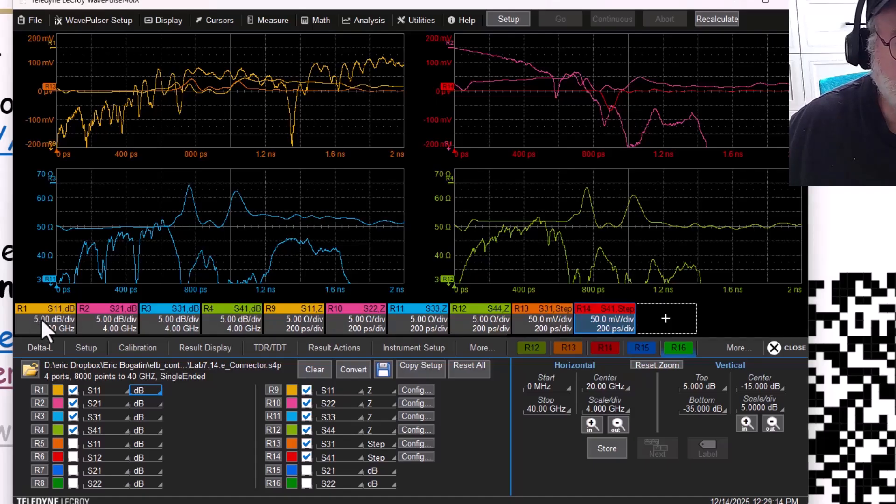
- Place dB traces R1 and R2 in the upper-left grid and R3 and R4 in the lower-left grid
left_click_drag(41, 318, 140, 128)
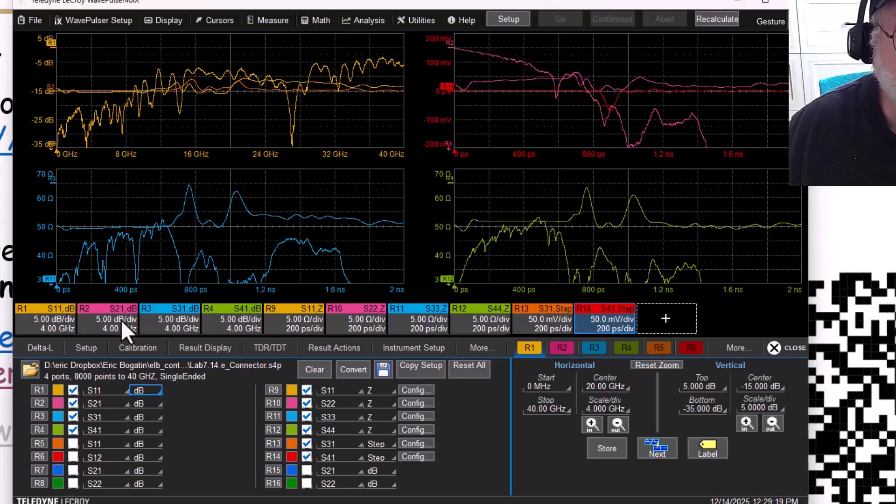
left_click_drag(121, 320, 141, 102)
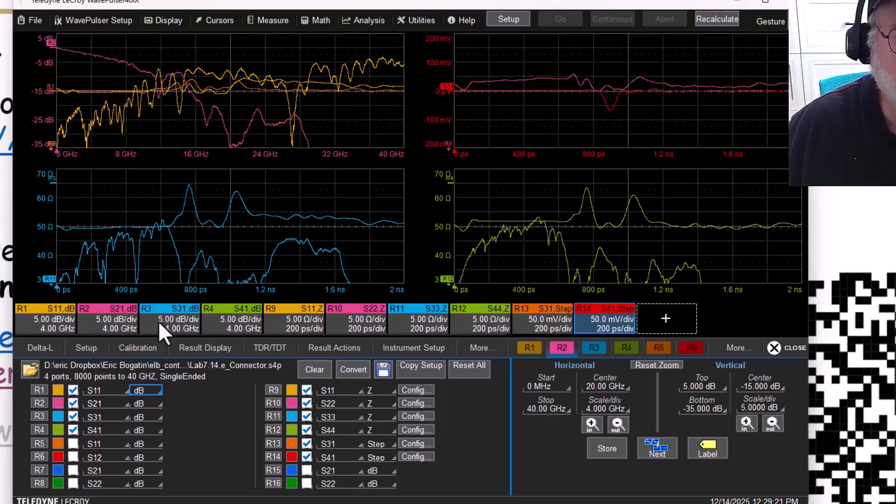
left_click_drag(158, 320, 184, 260)
left_click_drag(236, 314, 196, 219)
- Place impedance traces R9 to R12 in the upper-right grid and step traces R13 and R14 in the lower-right grid
left_click_drag(300, 322, 574, 89)
left_click_drag(368, 326, 578, 117)
left_click_drag(429, 308, 568, 91)
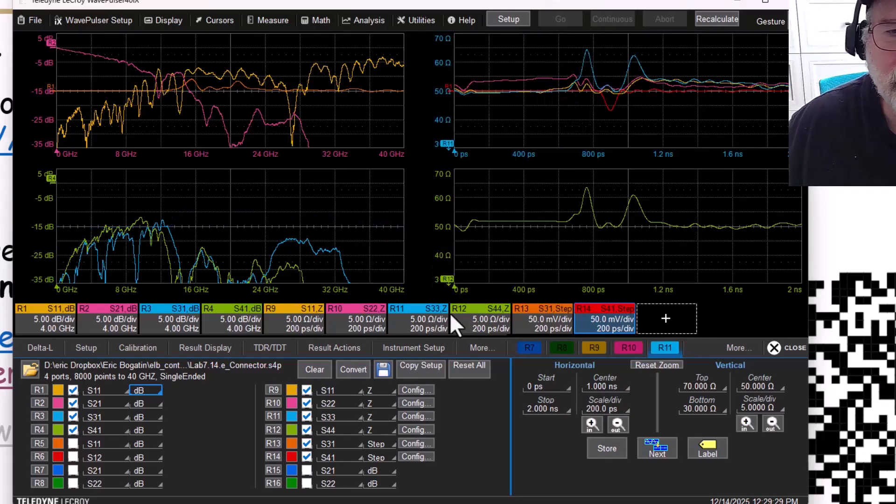
left_click_drag(483, 318, 562, 136)
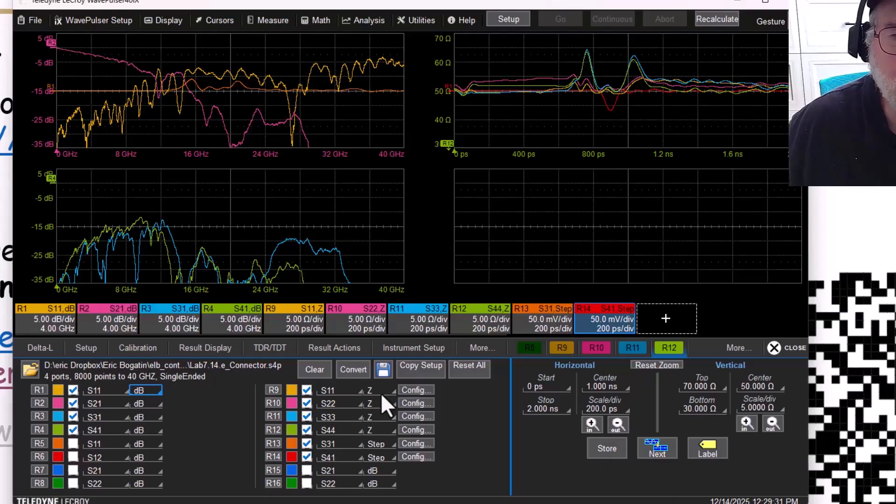
left_click_drag(541, 315, 550, 261)
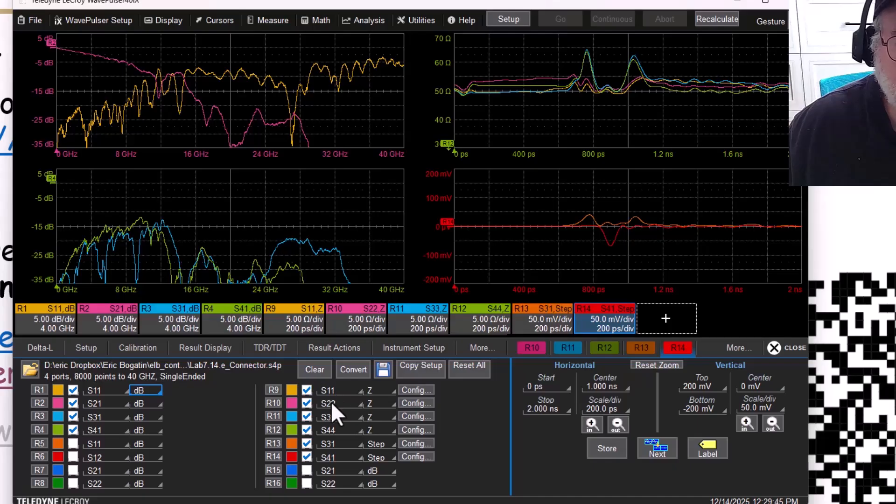
- Keep R9's response format at Z and apply its time-domain configuration to all time domain traces
left_click(376, 387)
left_click(342, 435)
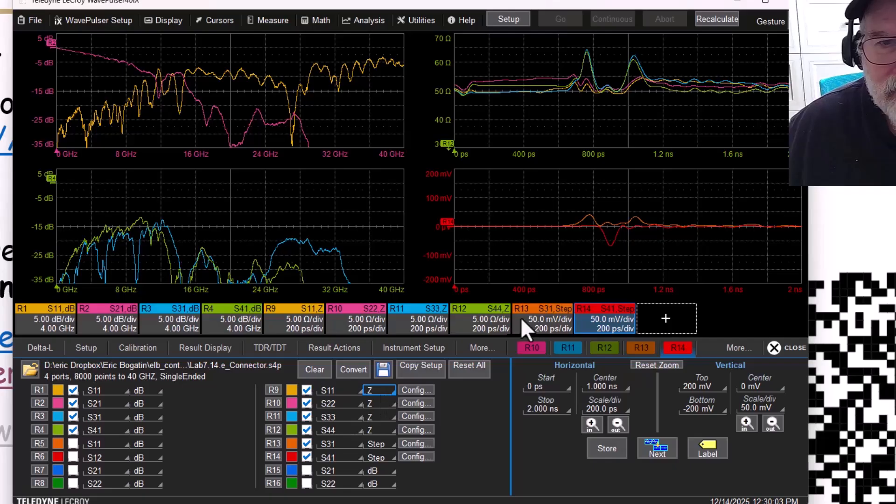
left_click(425, 389)
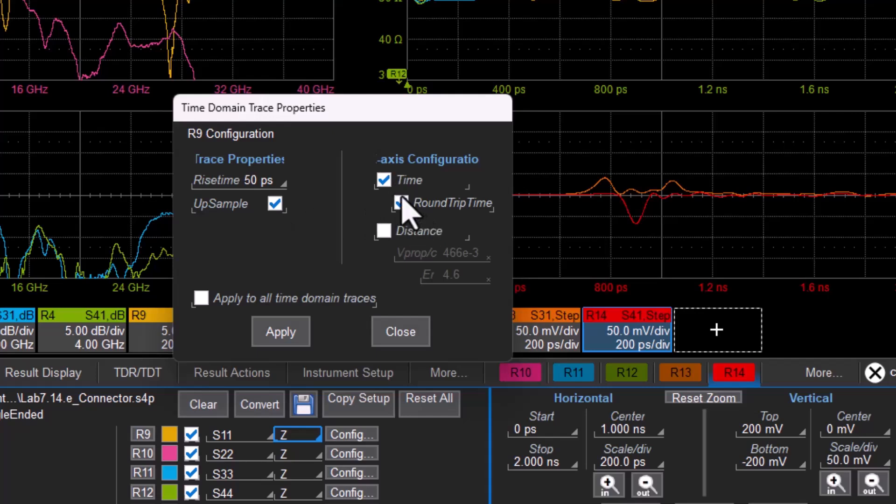
left_click(203, 299)
left_click(285, 334)
left_click(404, 336)
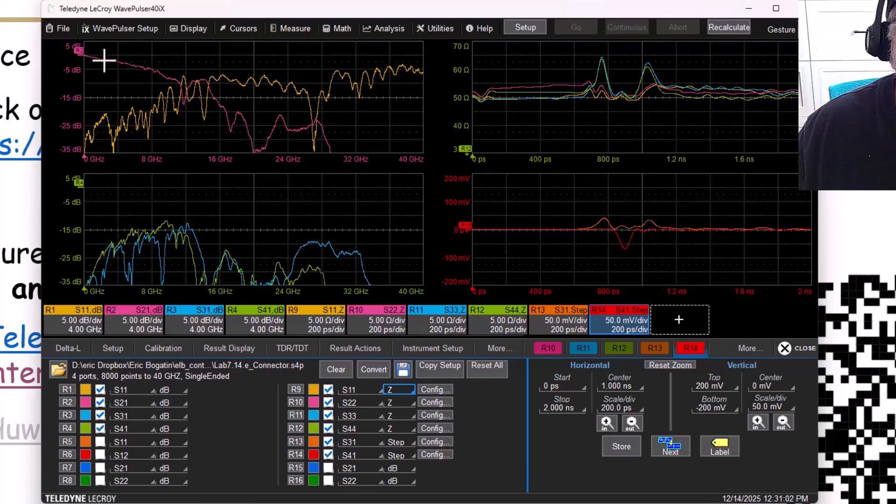
- Examine the horizontal and vertical scale settings of traces R1, R2 and R11
left_click(73, 322)
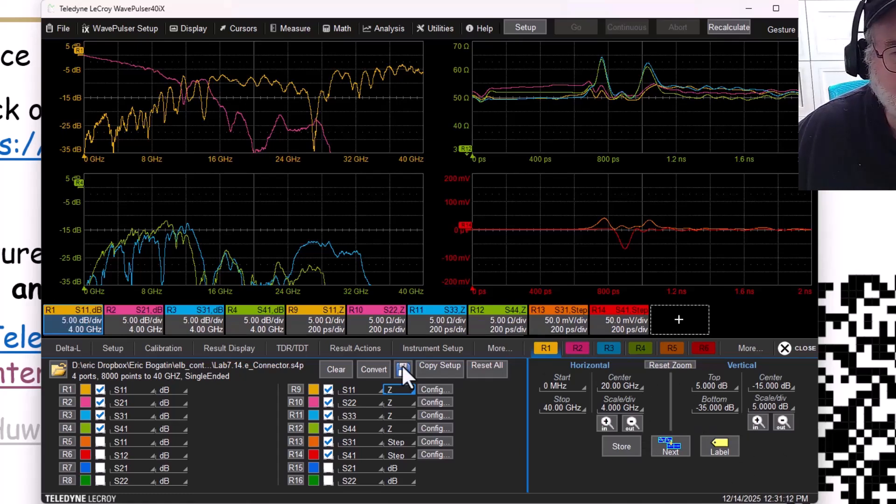
left_click(129, 319)
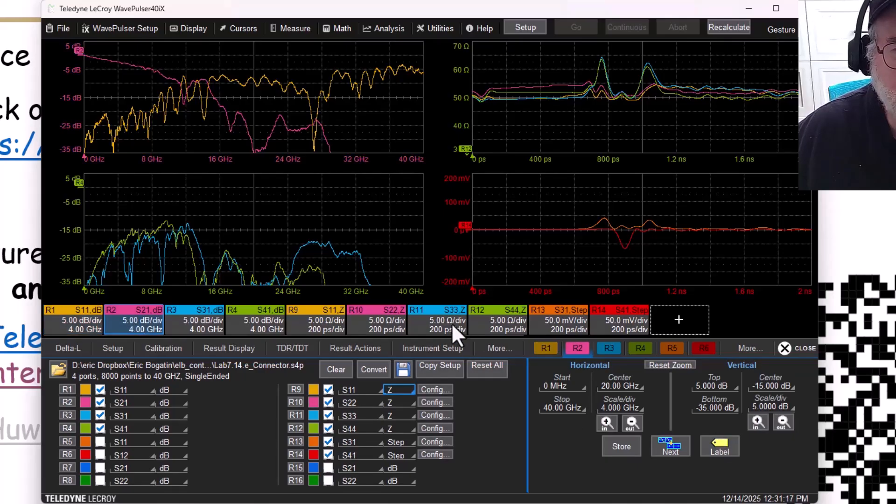
left_click(435, 318)
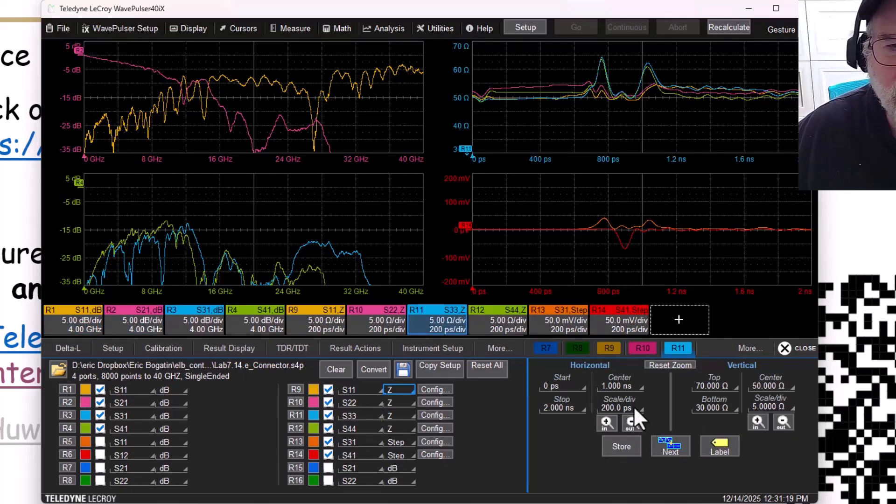
- Set trace R1's vertical range to 0 dB at the top and -40 dB at the bottom
left_click(82, 320)
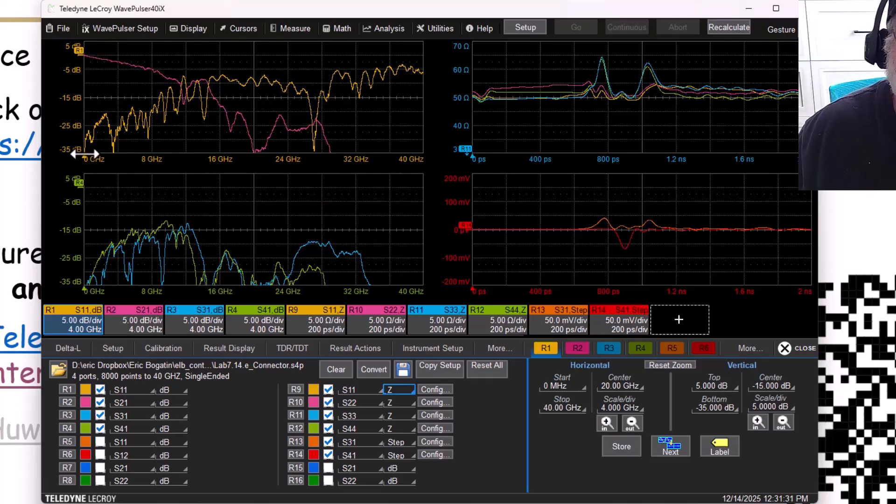
left_click(727, 383)
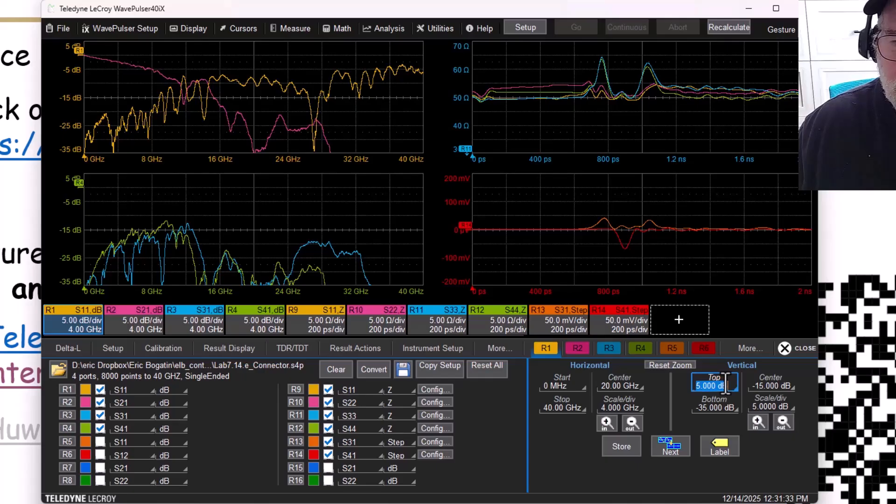
left_click(727, 383)
left_click(413, 247)
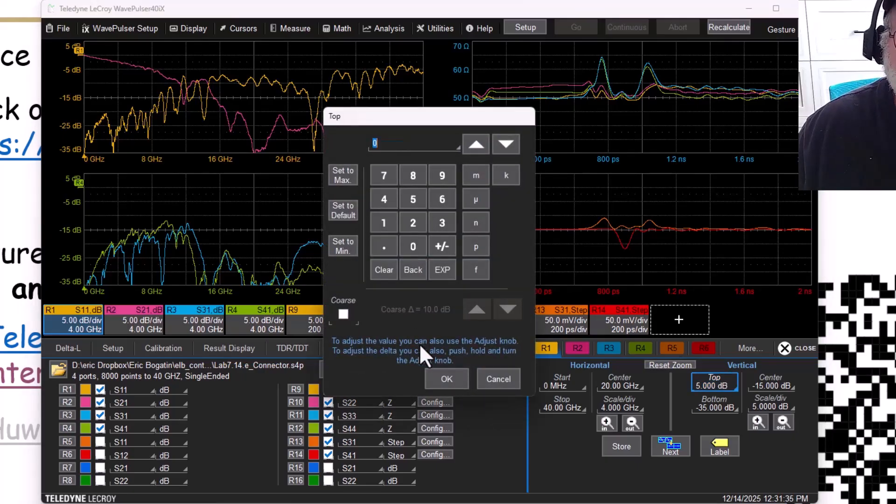
left_click(445, 378)
left_click(727, 407)
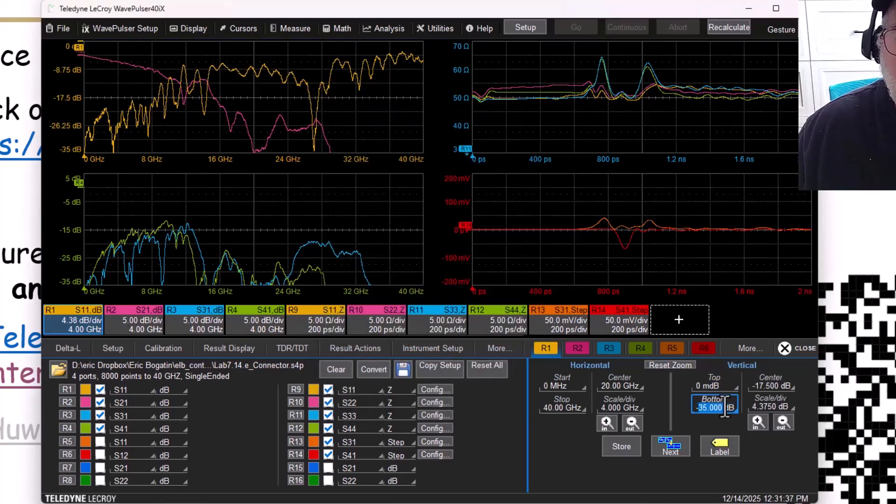
left_click(714, 405)
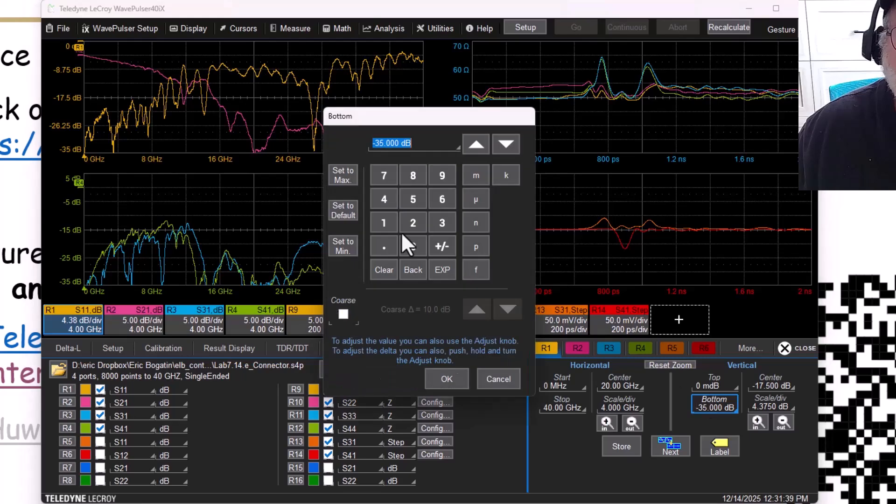
left_click(446, 247)
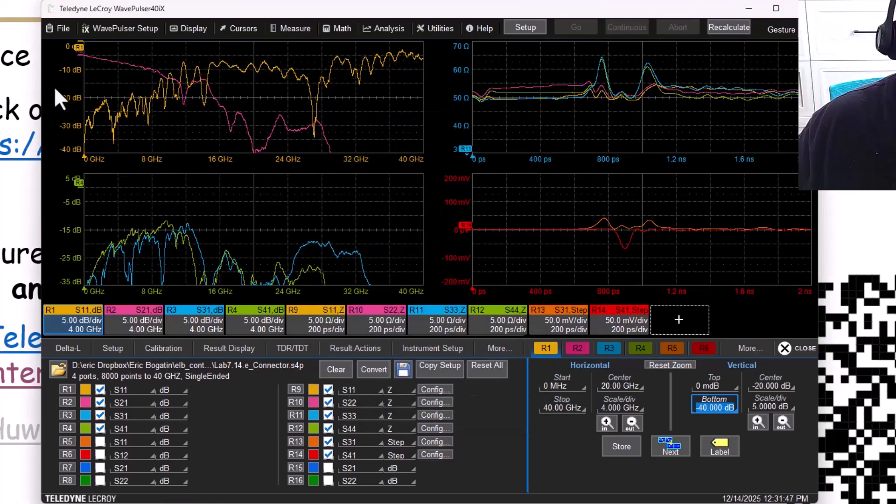
- Compare the vertical range settings of traces R2 and R1 in the same grid
left_click(133, 325)
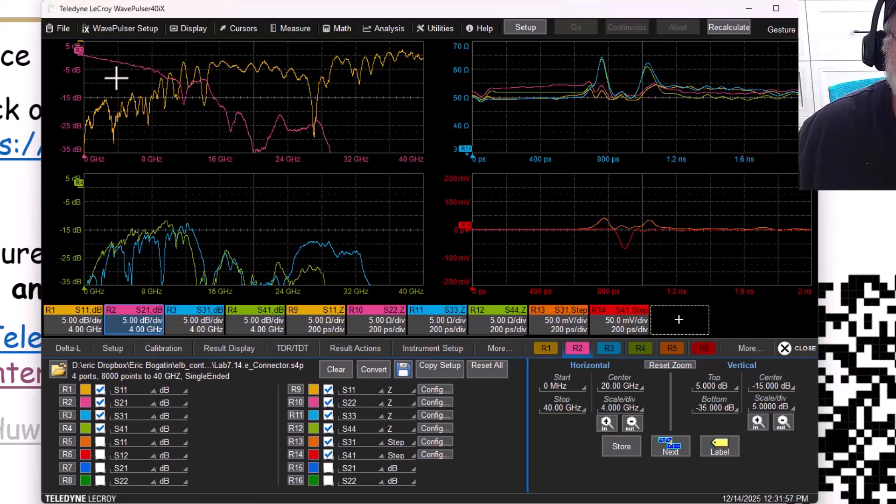
left_click(84, 321)
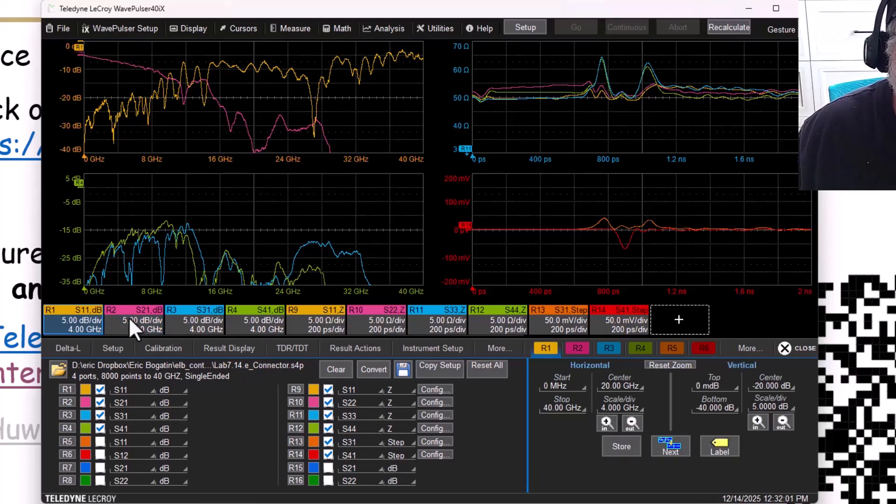
left_click(129, 317)
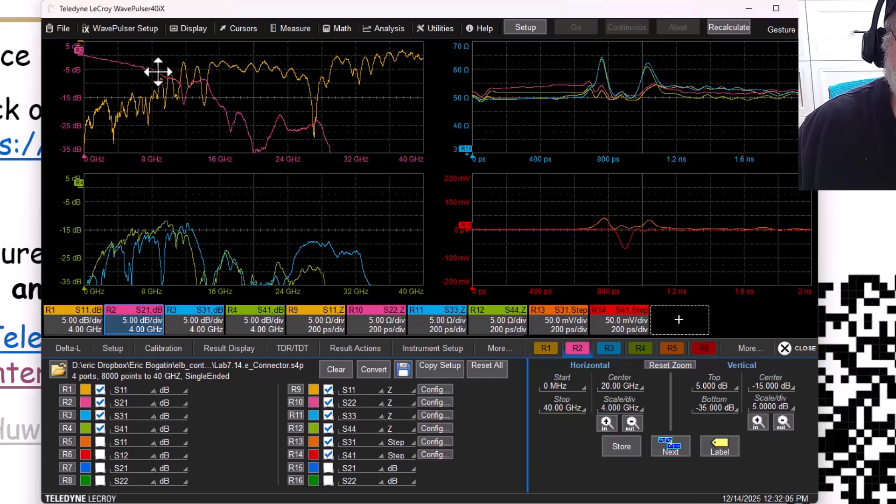
- Enable Join All for both the vertical and time axes in the zoom join preferences
left_click(446, 26)
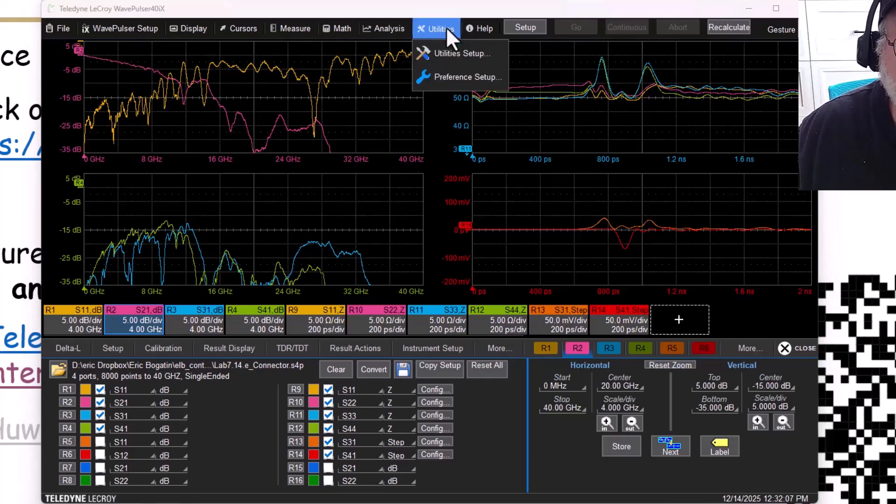
left_click(446, 76)
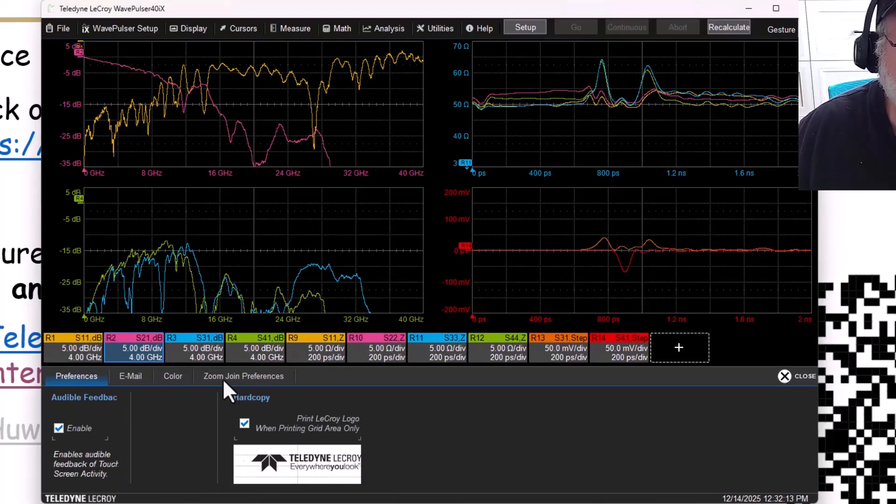
left_click(254, 374)
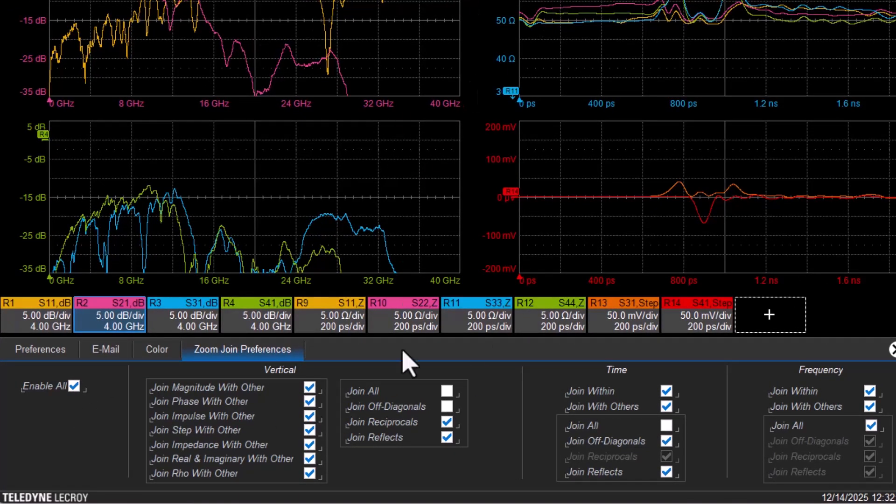
left_click(447, 392)
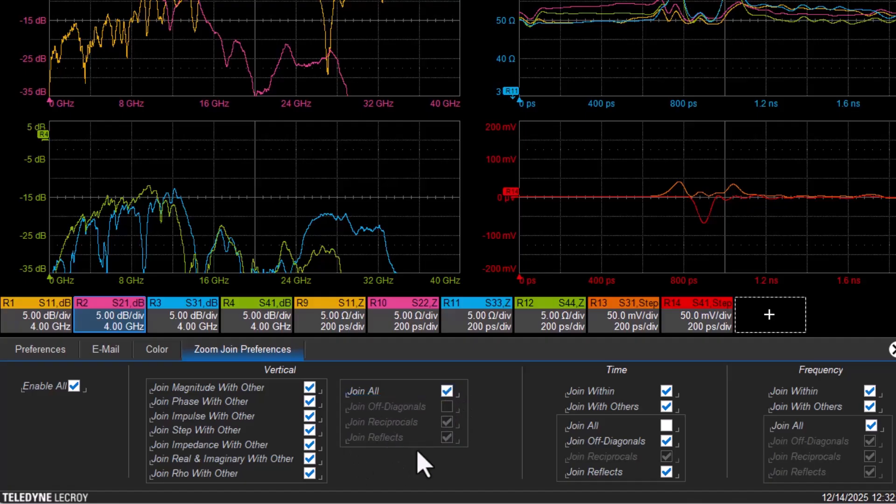
left_click(666, 425)
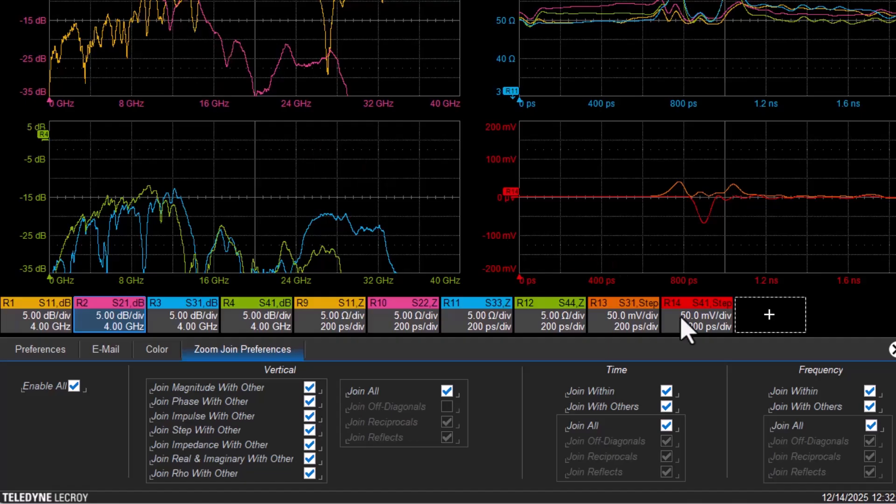
- Set trace R2's vertical range to 0 dB at the top and -40 dB at the bottom
left_click(43, 326)
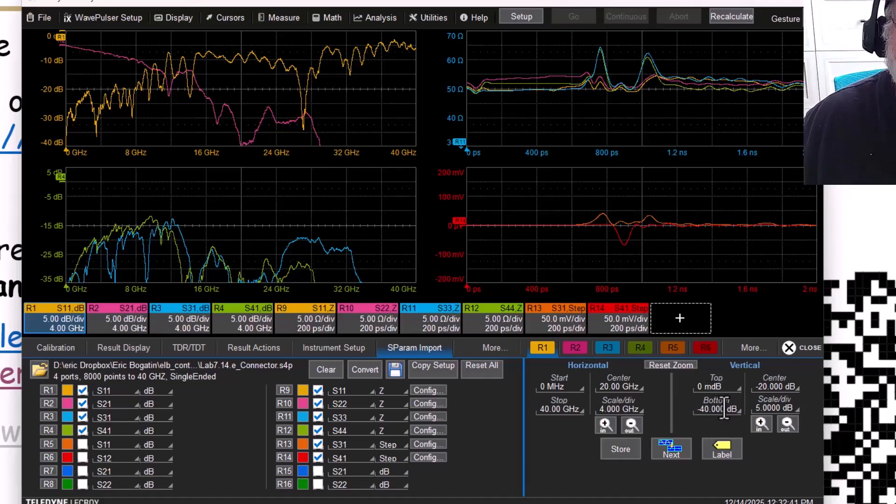
left_click(119, 321)
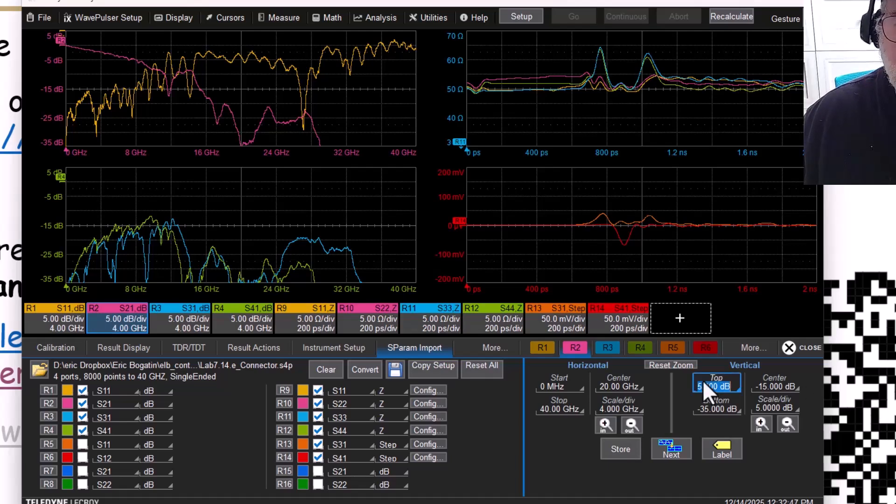
left_click(720, 408)
left_click(723, 404)
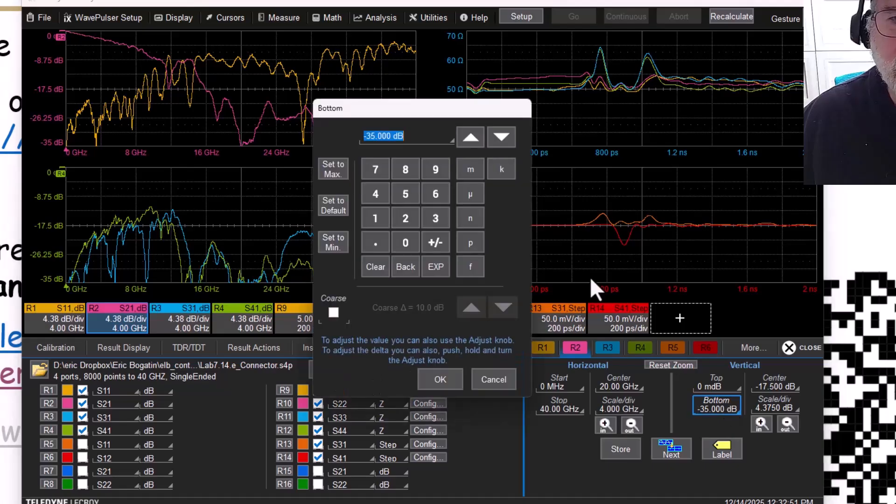
left_click(434, 239)
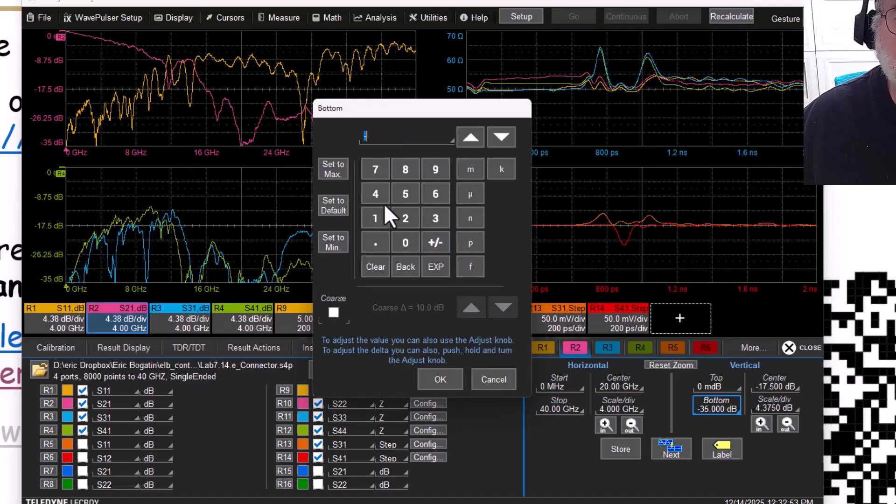
left_click(383, 203)
left_click(406, 243)
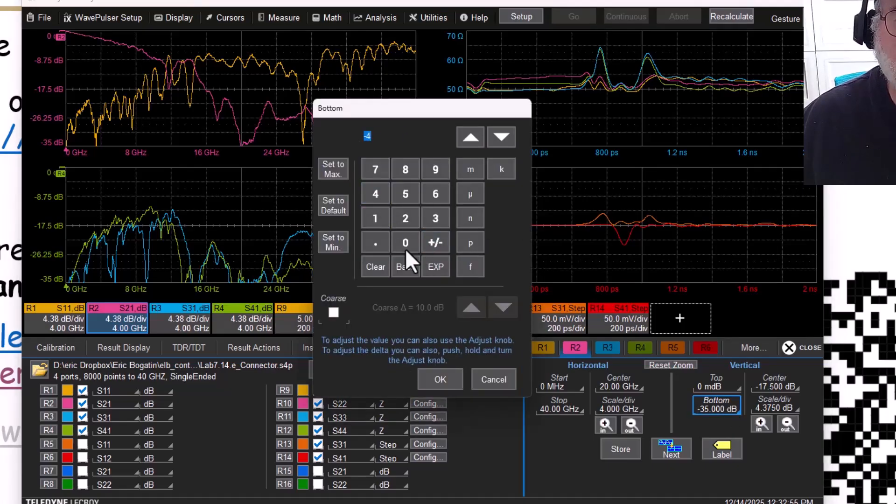
left_click(439, 380)
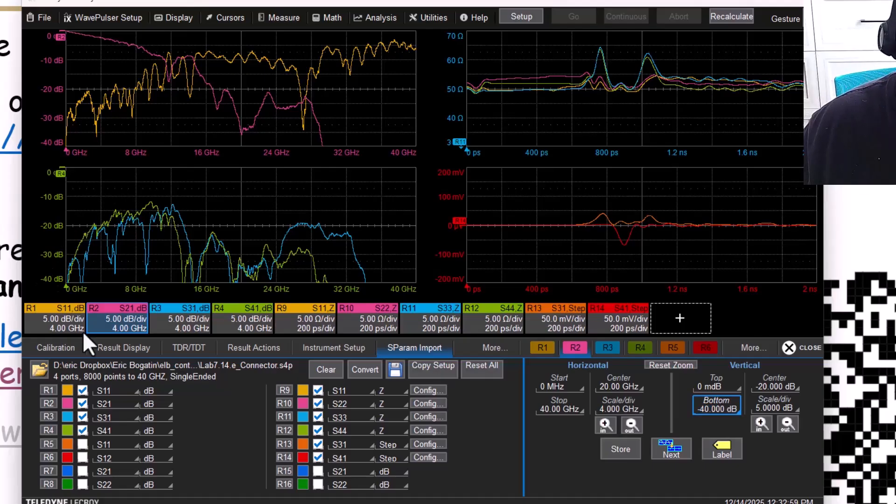
- Check the scale settings of traces R3, R4 and R9
left_click(164, 318)
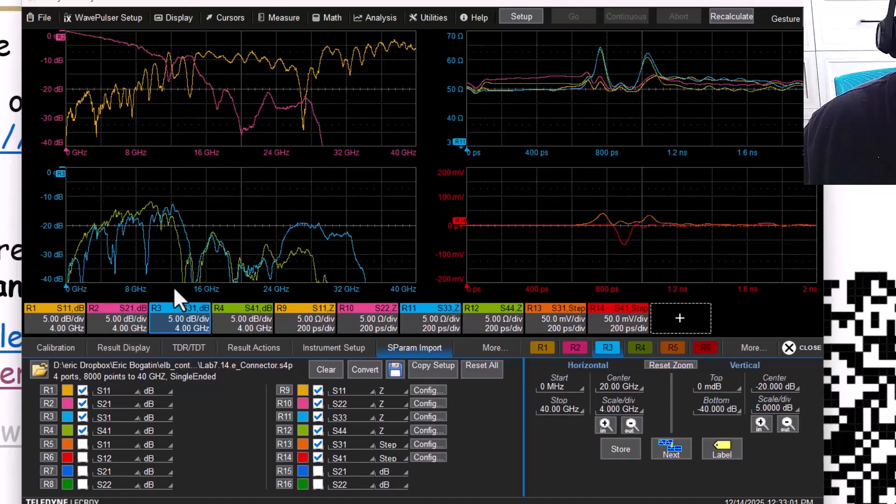
left_click(247, 326)
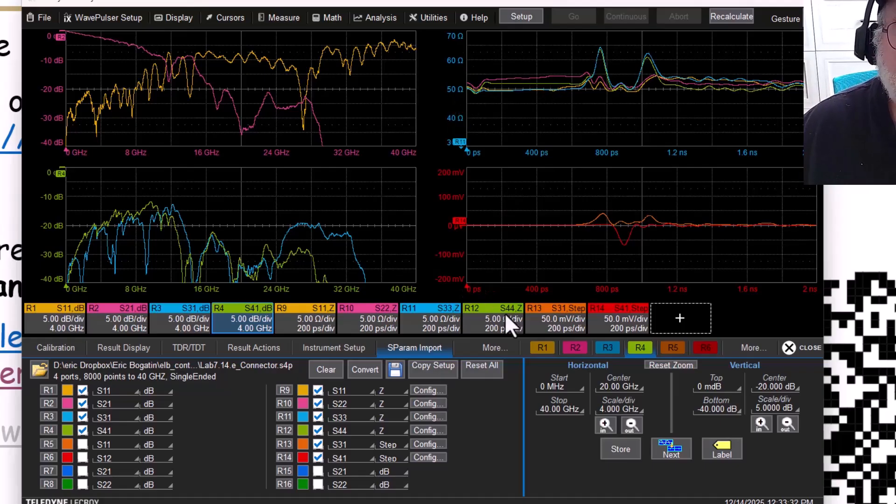
left_click(306, 316)
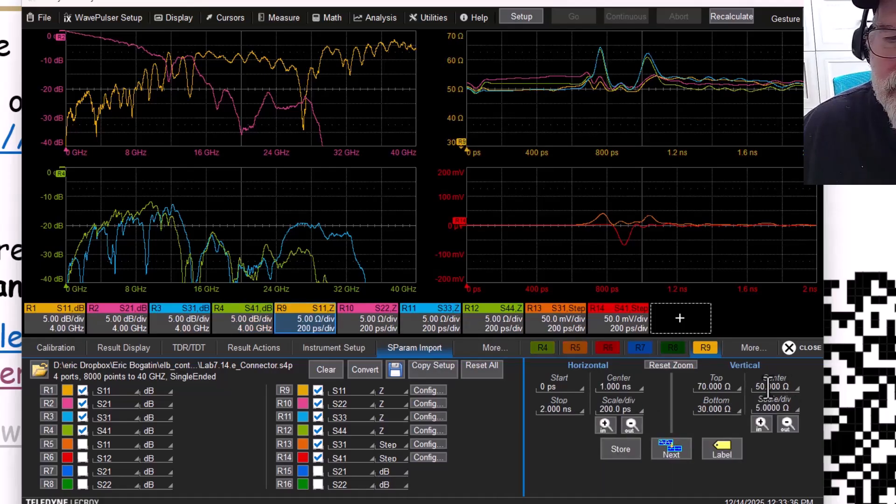
- Set the vertical scale of impedance trace R10 to 10 Ω per division
left_click(359, 312)
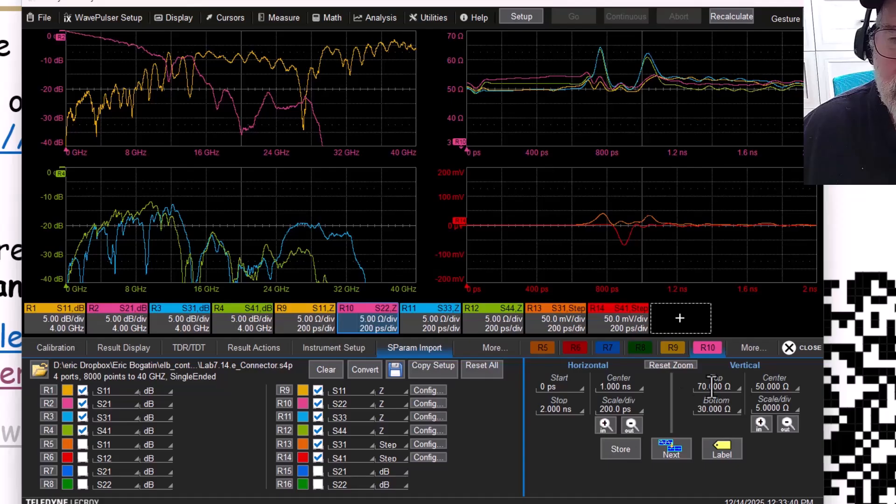
left_click(777, 401)
type("10")
key("Return")
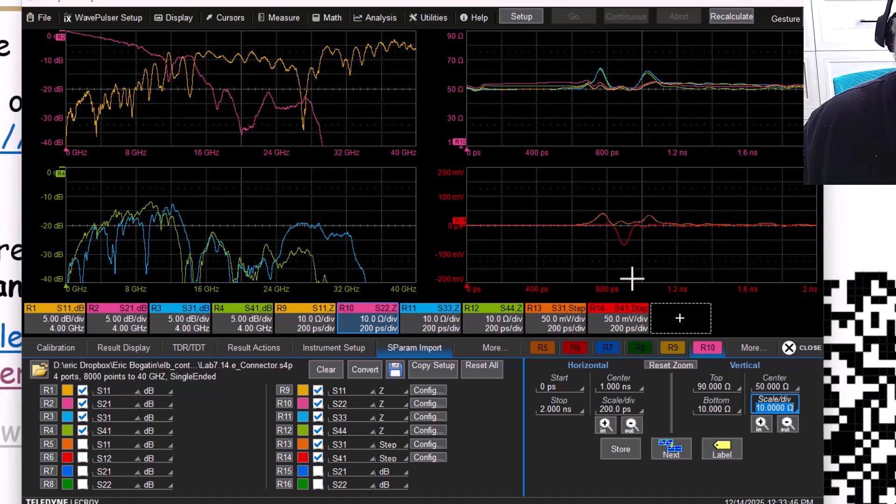
- Review the scale settings of traces R12 and R14, and return R10's vertical scale to 5 Ω per division
left_click(468, 317)
left_click(543, 326)
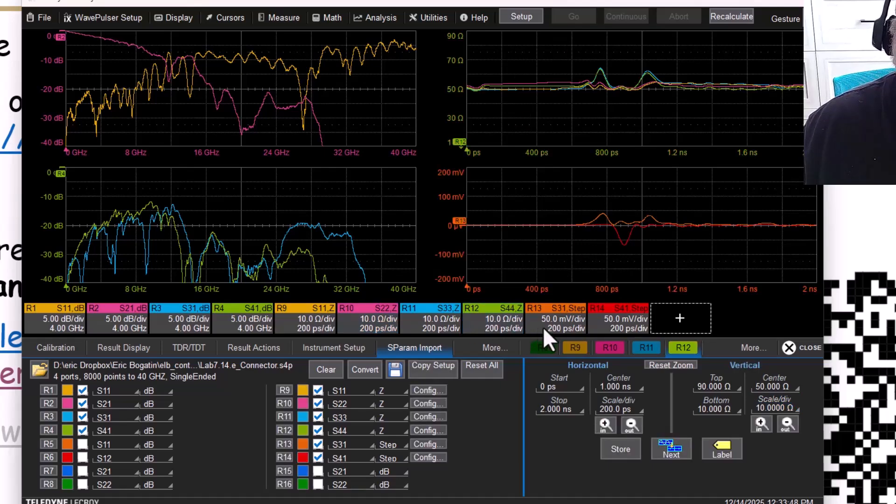
left_click(614, 322)
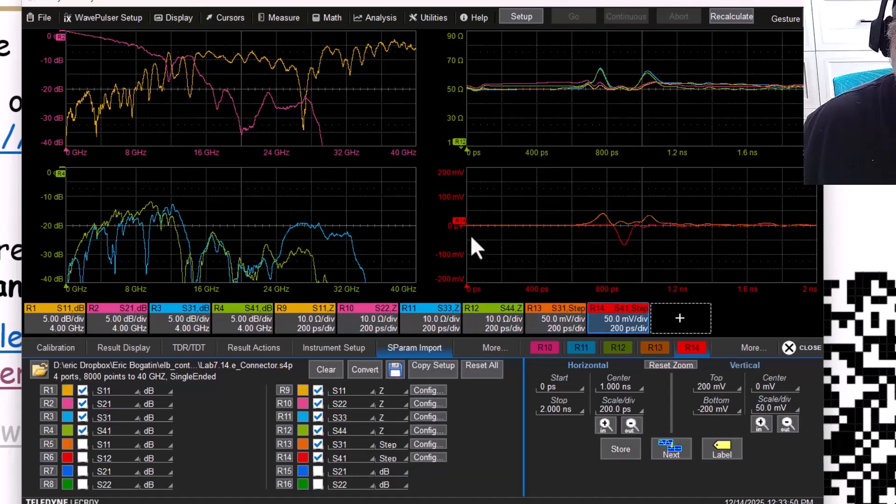
left_click(498, 89)
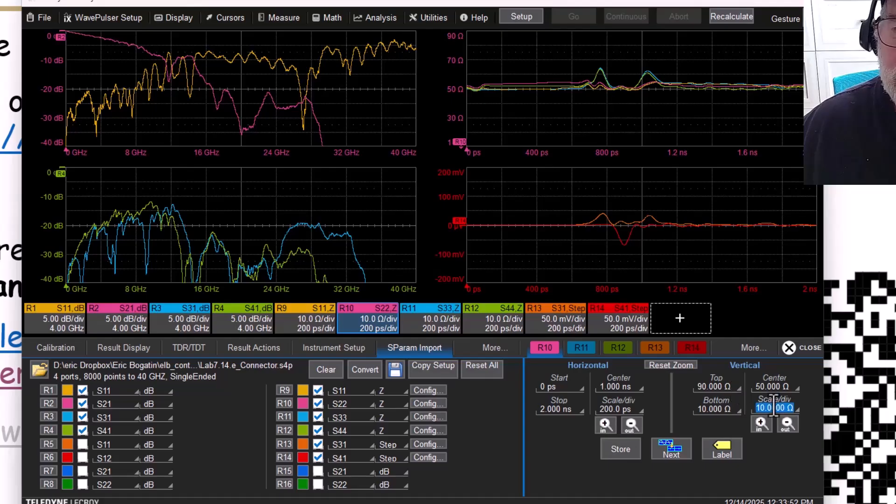
scroll(775, 408, "down", 1)
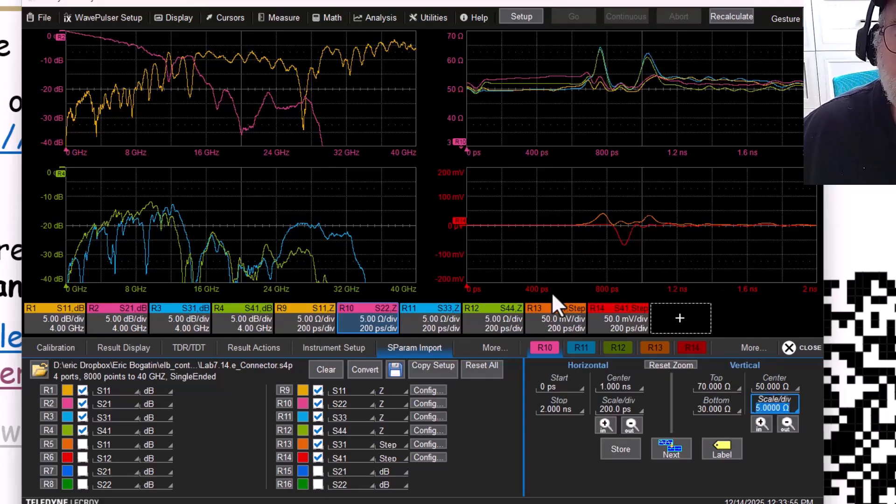
- Try a horizontal stop time of 5 ns on trace R10 and return it to 2 ns
left_click(559, 409)
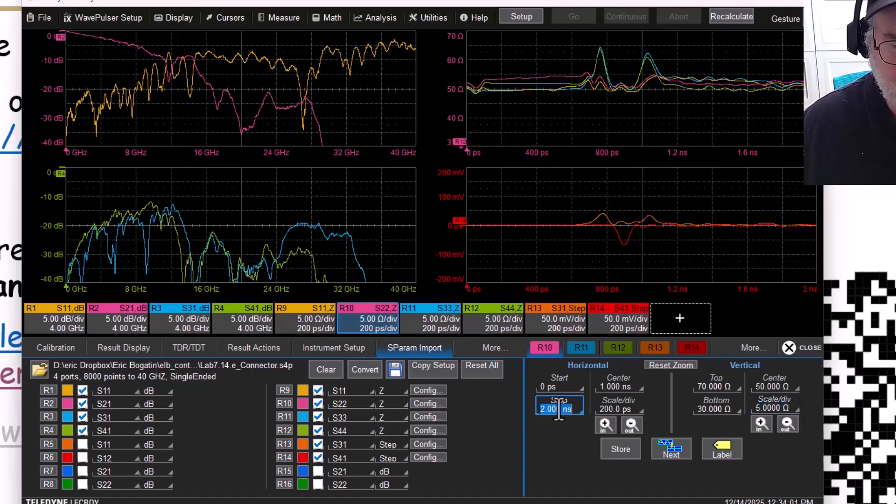
type("5n")
key("Return")
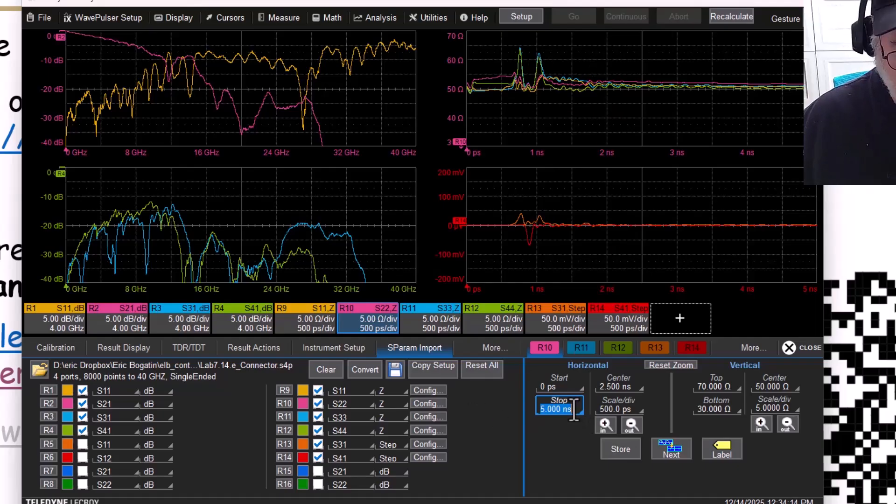
type("2")
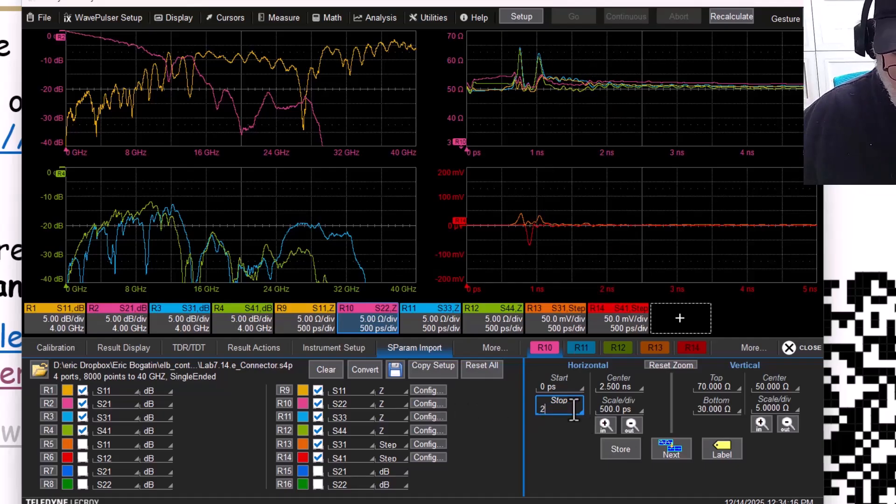
key("Return")
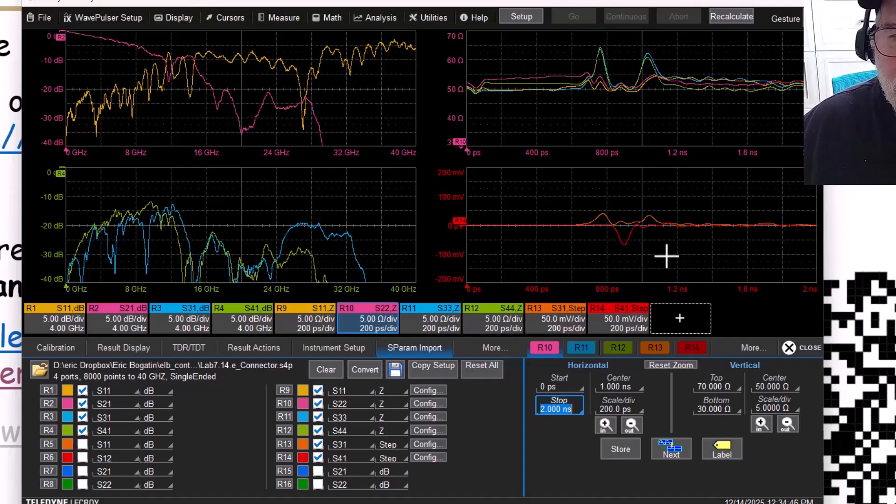
- Change the color of the S31 step trace R13 to yellow
left_click(548, 319)
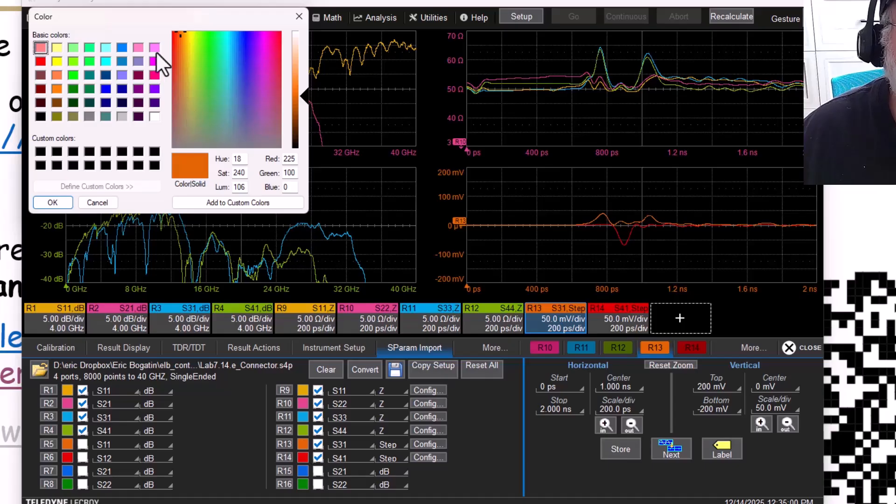
left_click(54, 63)
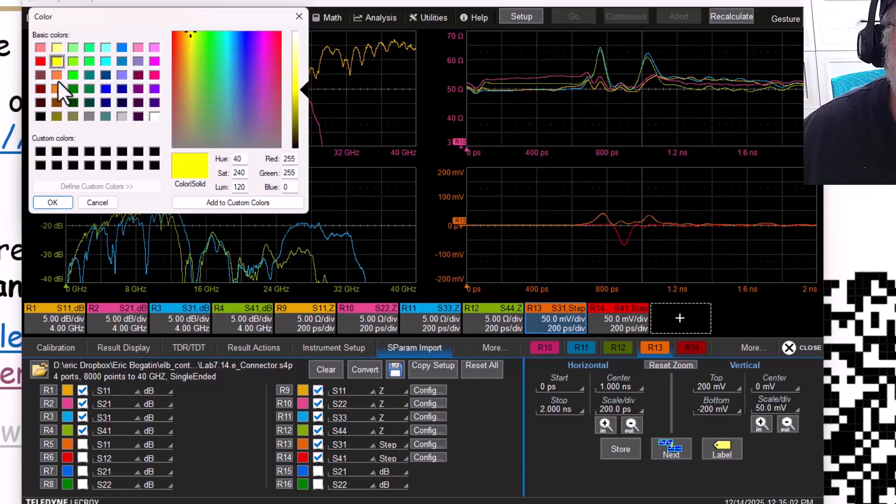
left_click(51, 203)
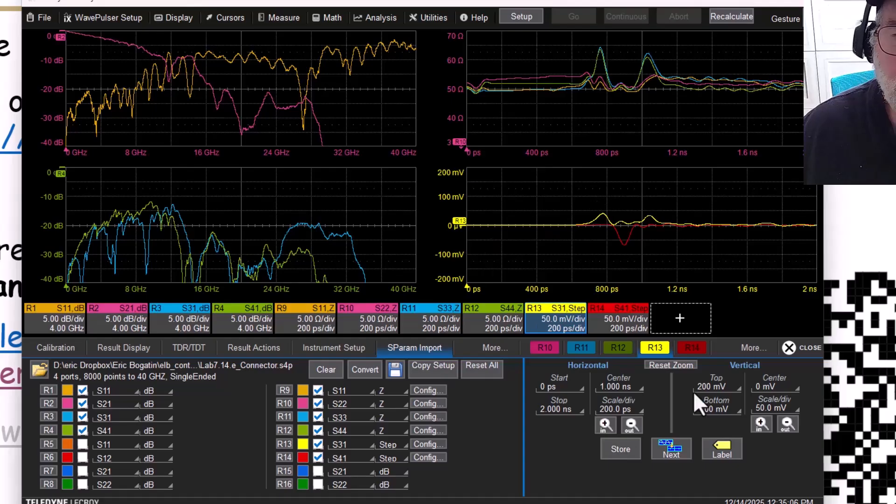
- Set the vertical scale of step trace R13 to 25 mV per division and check trace R14's scale
left_click(774, 408)
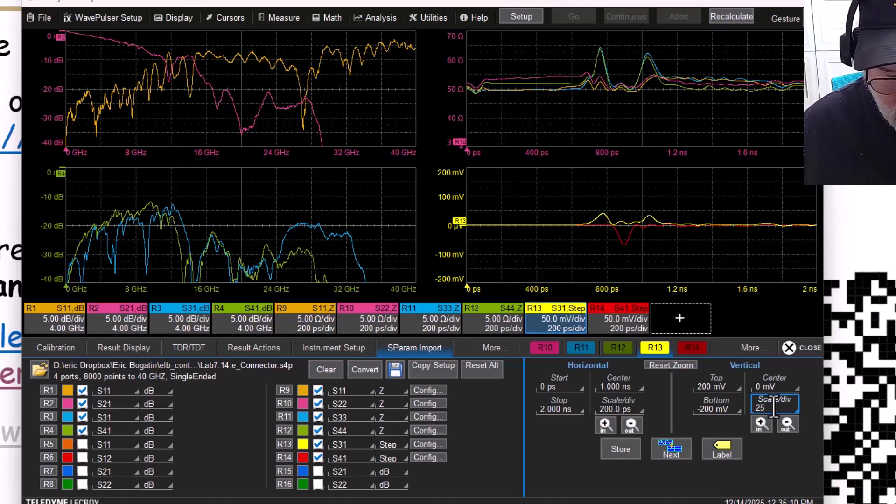
type("25m")
key("Return")
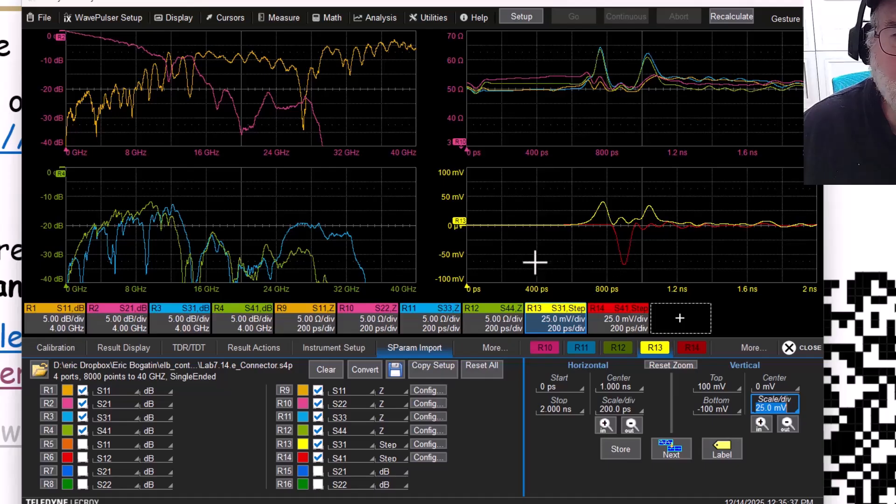
left_click(620, 317)
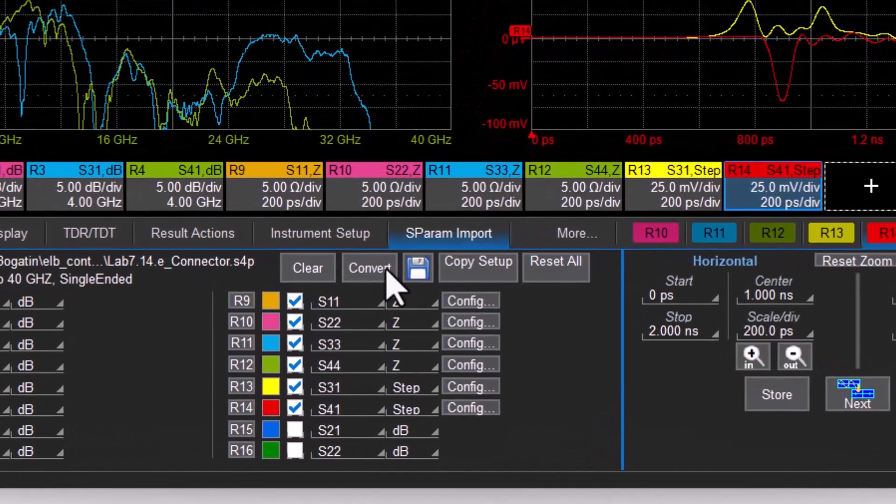
- Configure the mixed-mode conversion with Touchstone file ports ordered 1, 3, 2, 4 and save the changes
left_click(377, 274)
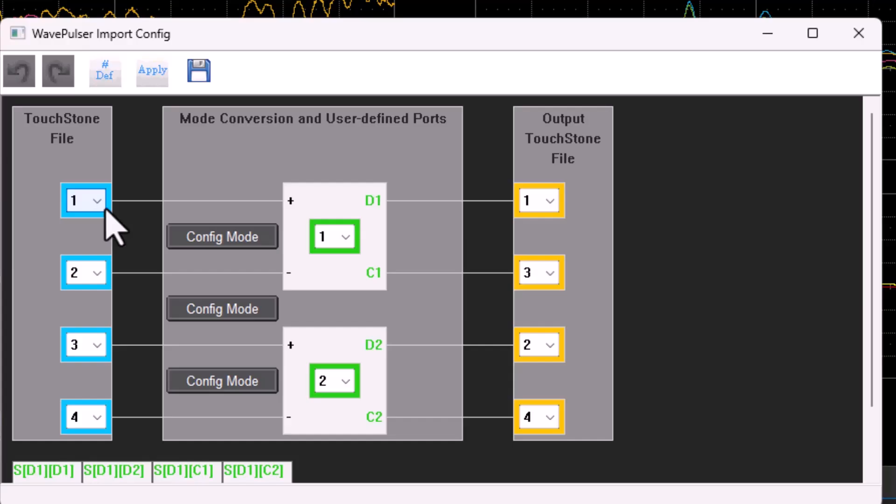
left_click(96, 274)
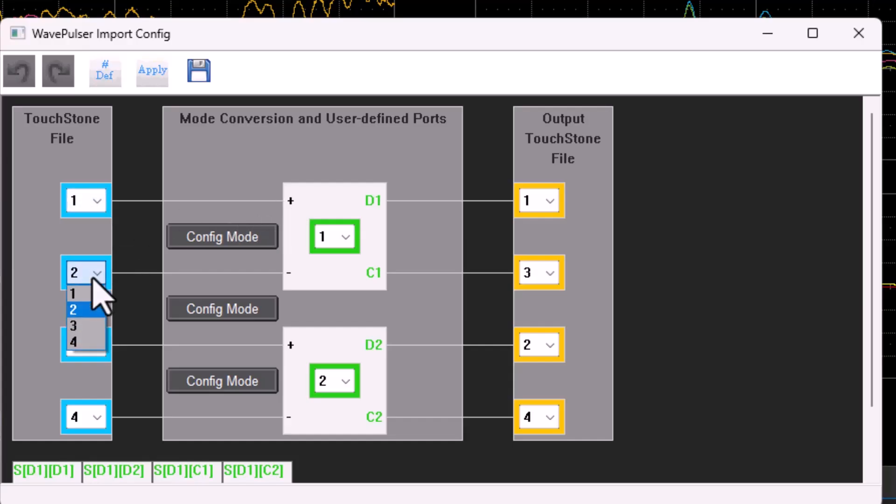
left_click(86, 327)
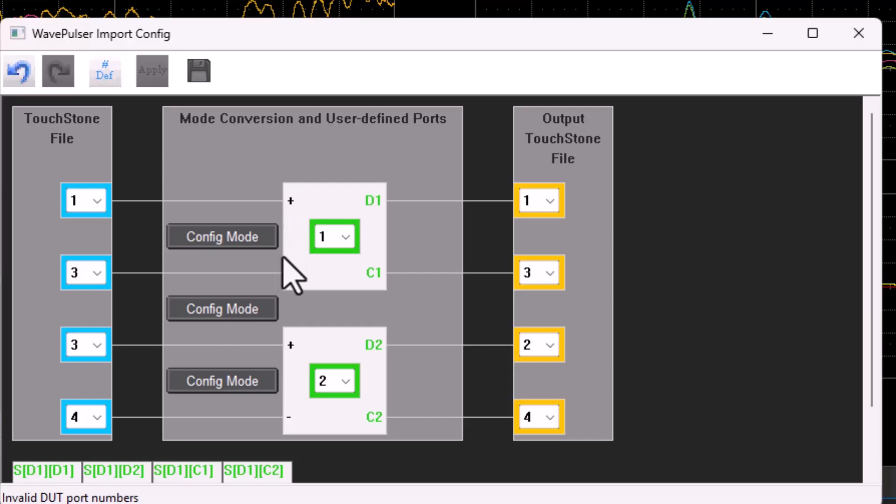
left_click(84, 347)
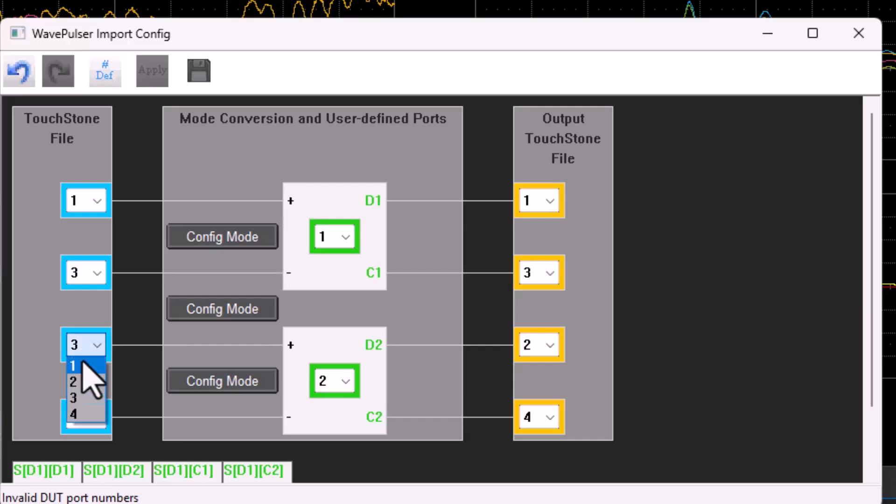
left_click(86, 381)
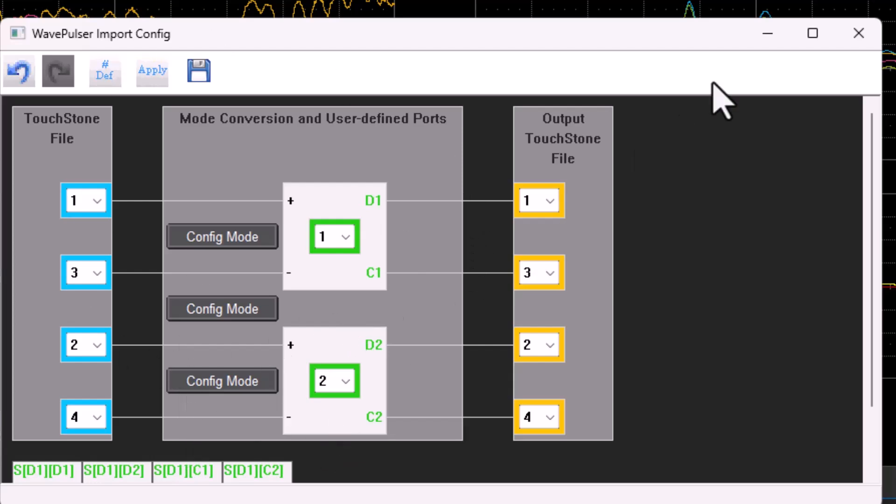
left_click(858, 34)
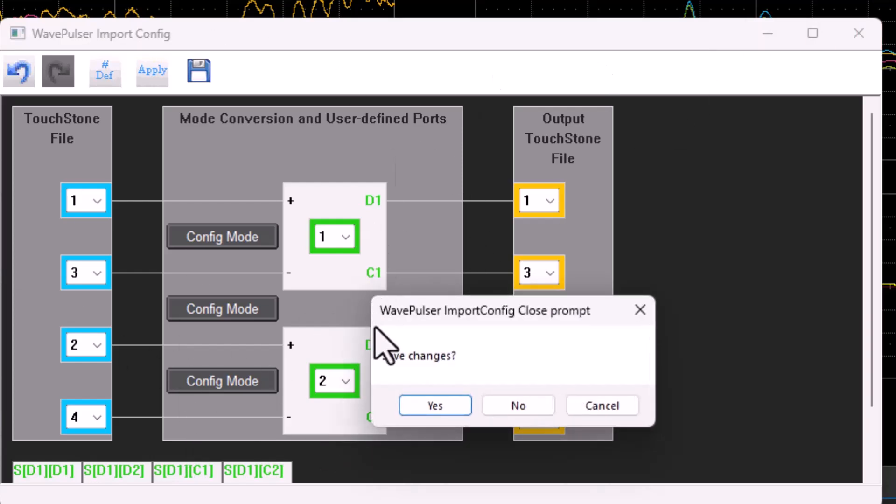
left_click(449, 410)
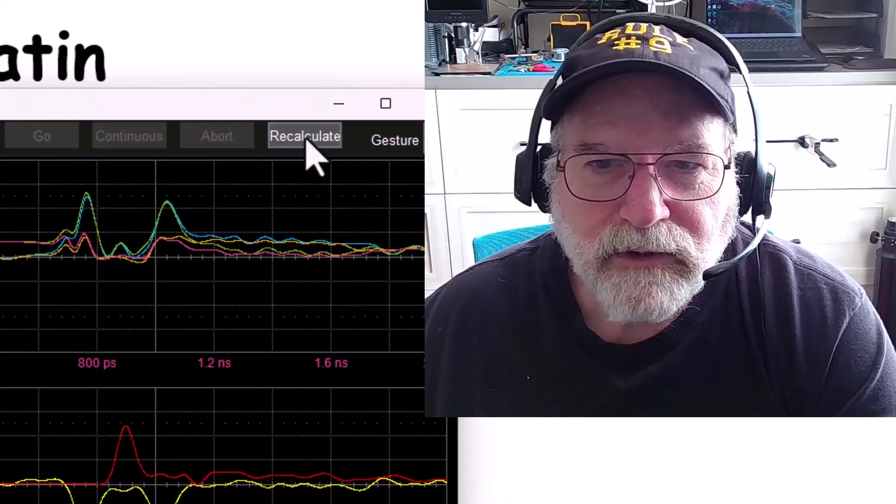
- Try to recalculate the results for the converted S-parameters
left_click(307, 140)
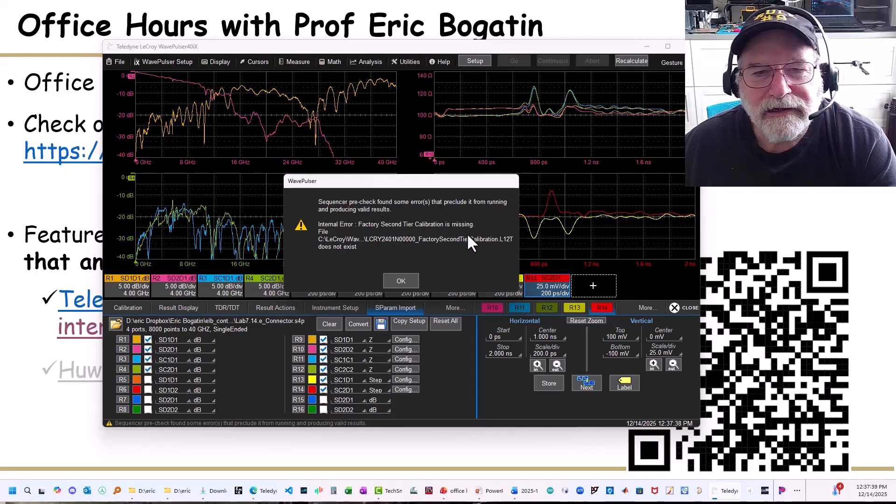
left_click(400, 281)
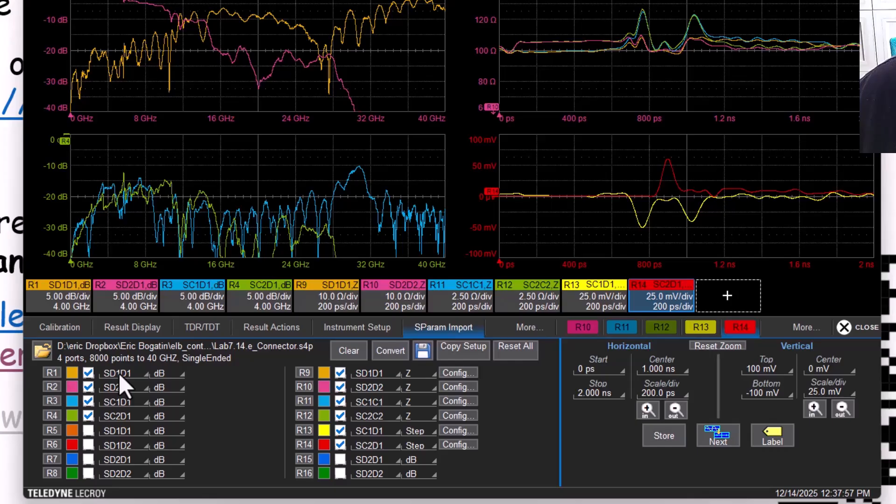
- Review the mixed-mode parameter choices for traces R1 and R2, keeping SD1D1 and SD2D1
left_click(119, 373)
left_click(61, 322)
left_click(121, 391)
left_click(194, 73)
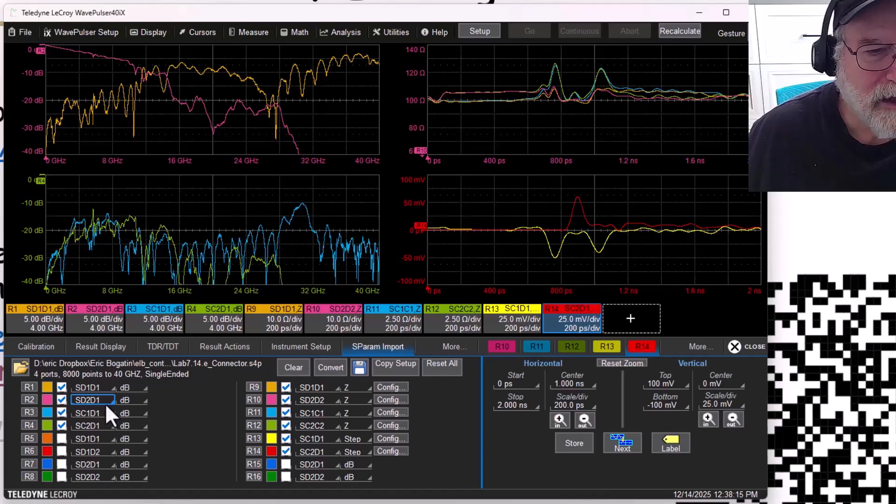
- Try the common-mode parameters SC1C1 on trace R3 and SC2C1 on trace R4
left_click(94, 413)
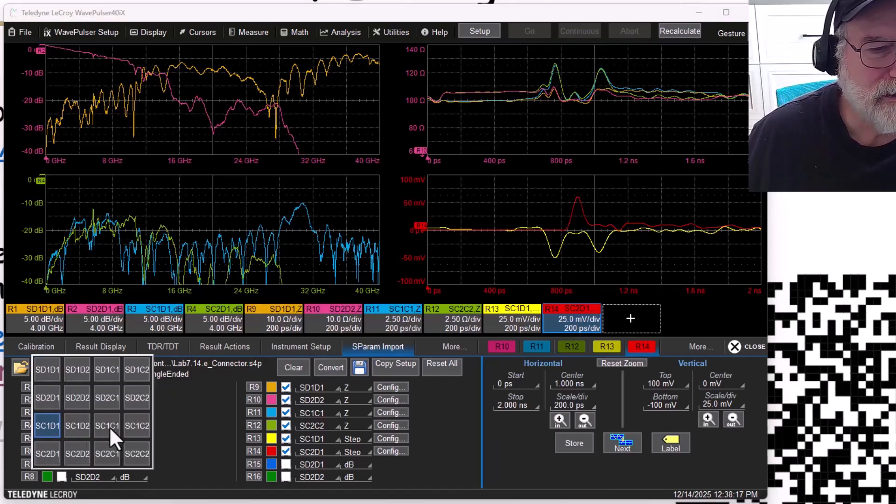
left_click(108, 426)
left_click(94, 424)
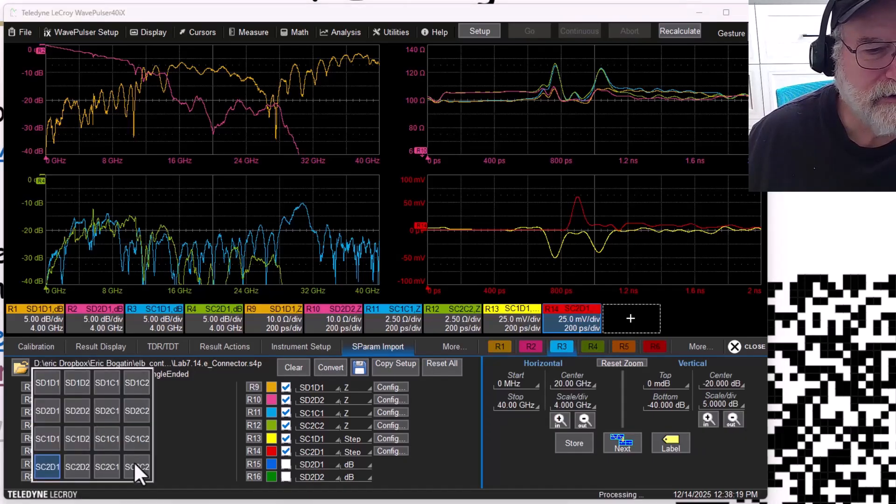
left_click(107, 466)
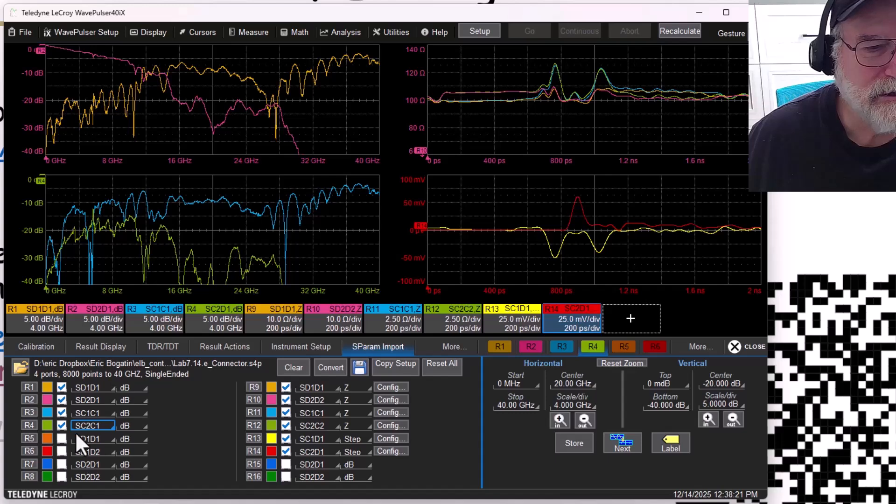
left_click(62, 412)
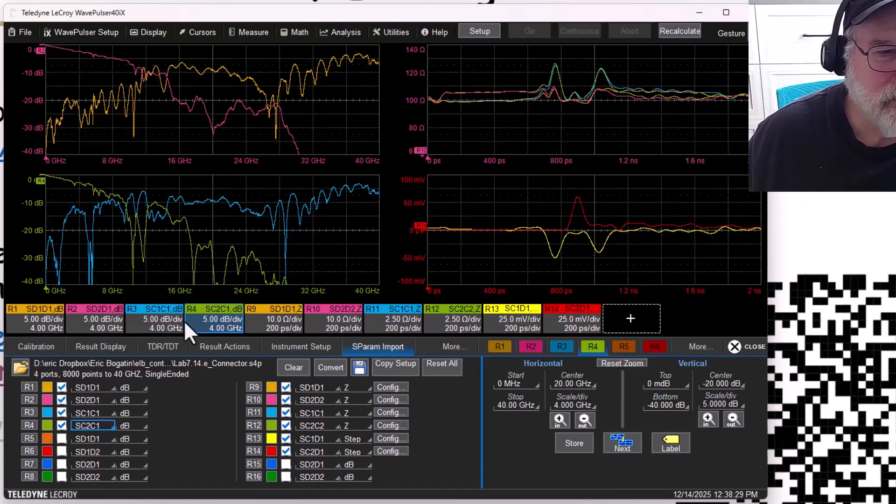
- Return trace R3 to SC1D1 and R4 to SC2D1, and briefly hide R3 to compare the curves
left_click(94, 425)
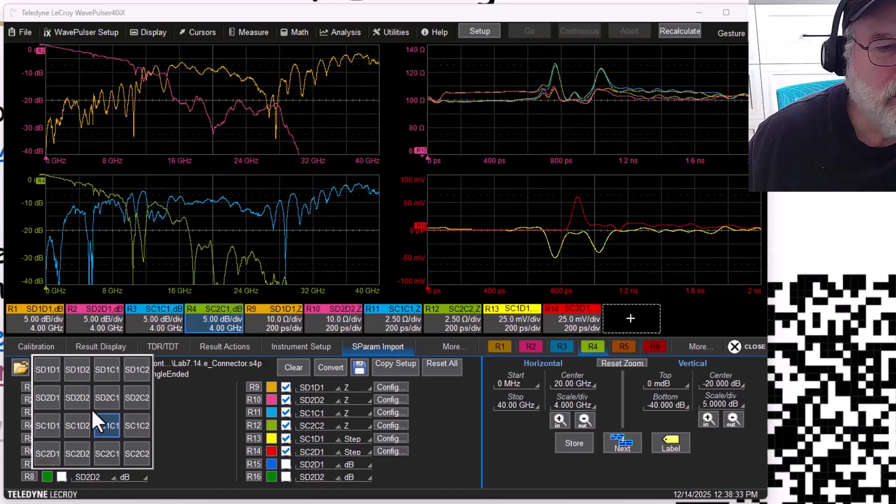
left_click(43, 426)
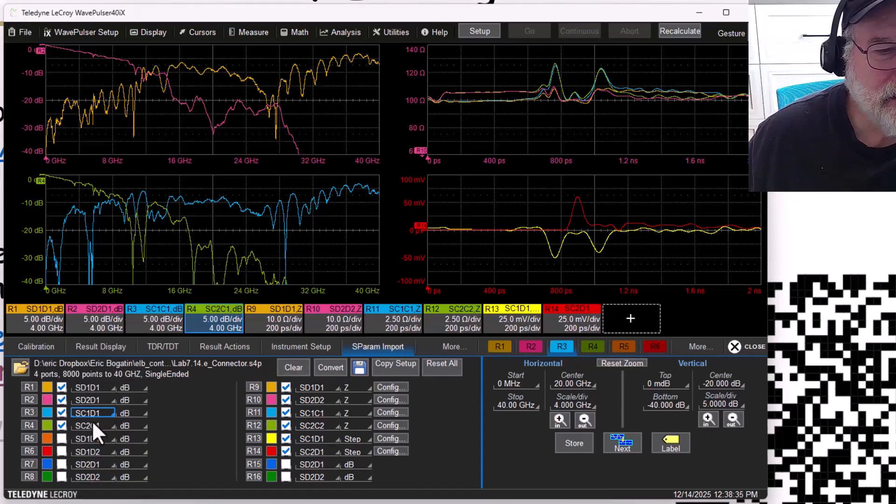
left_click(93, 424)
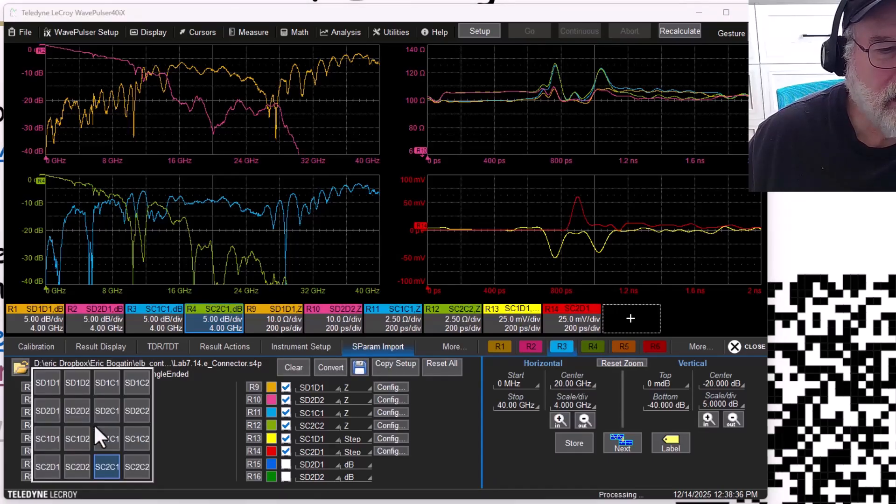
left_click(45, 468)
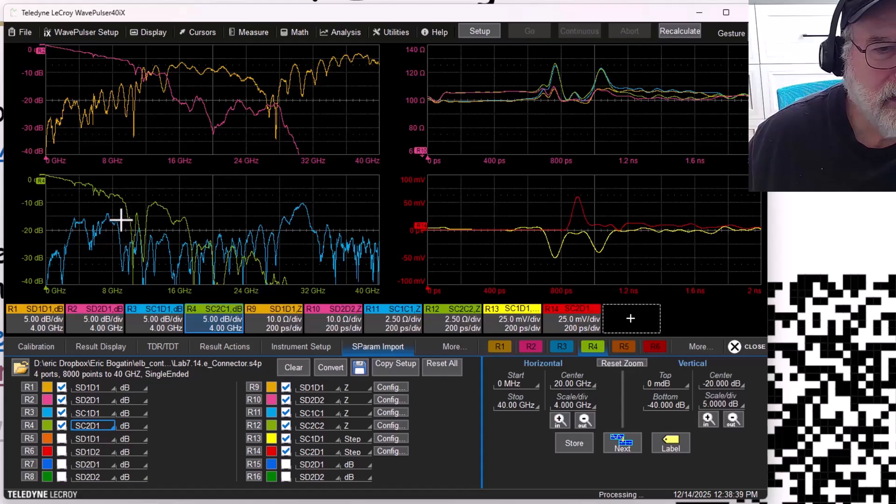
left_click(61, 413)
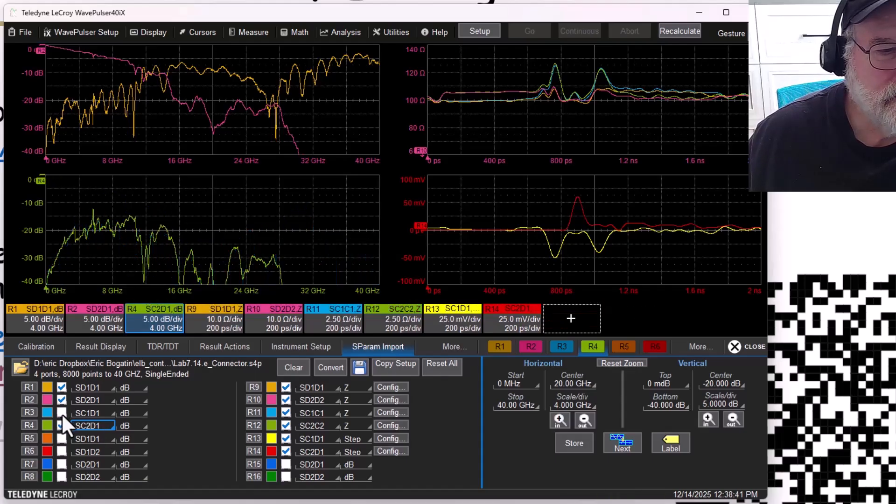
left_click(61, 413)
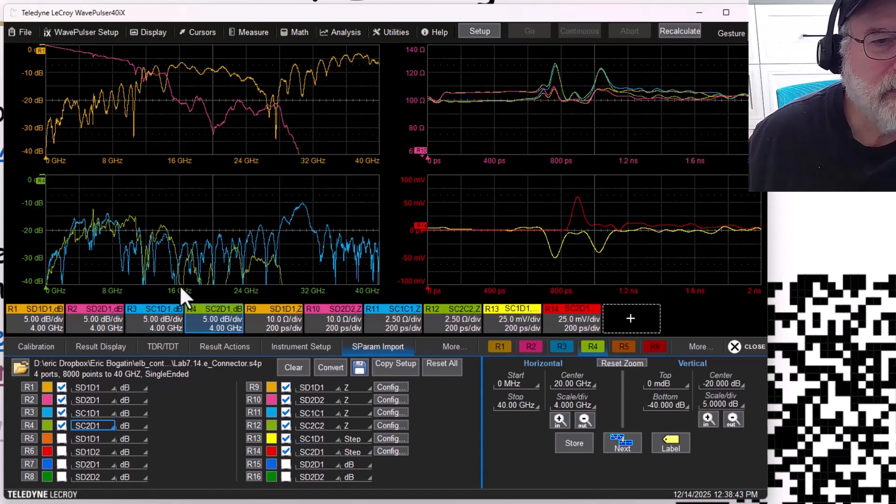
- Review the parameter choices for impedance traces R9 and R10, keeping SD1D1 and SD2D2
left_click(317, 387)
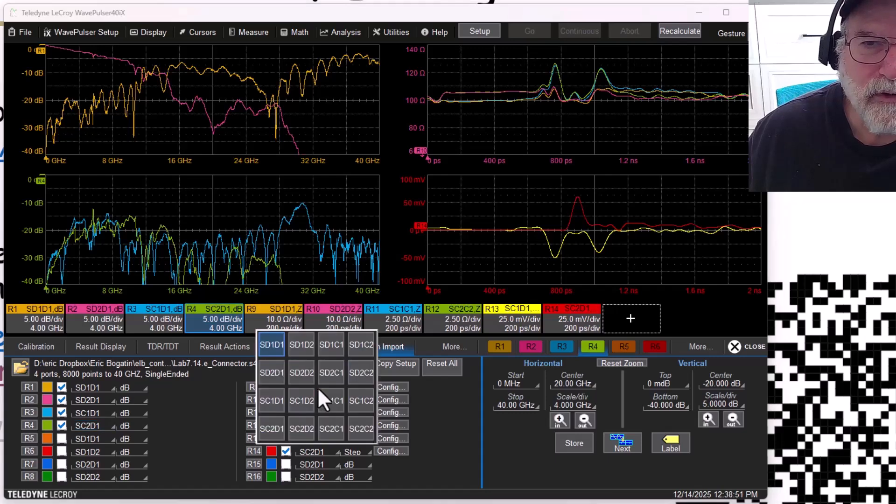
left_click(274, 345)
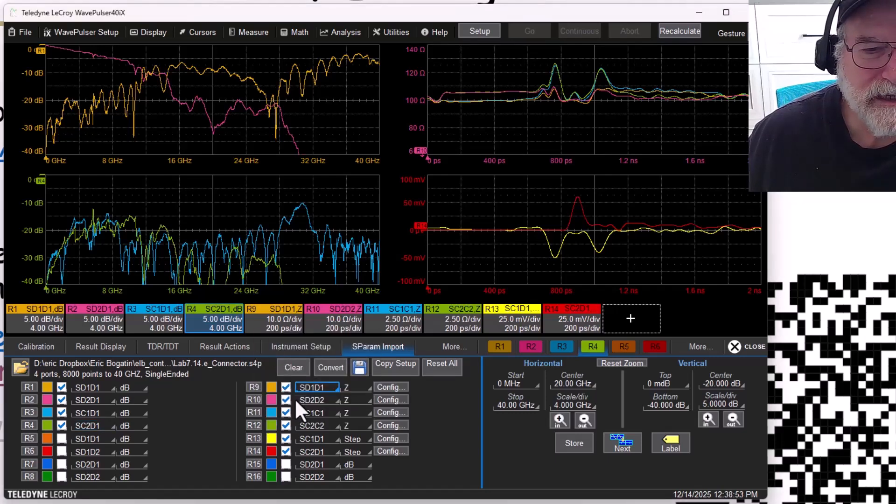
left_click(316, 400)
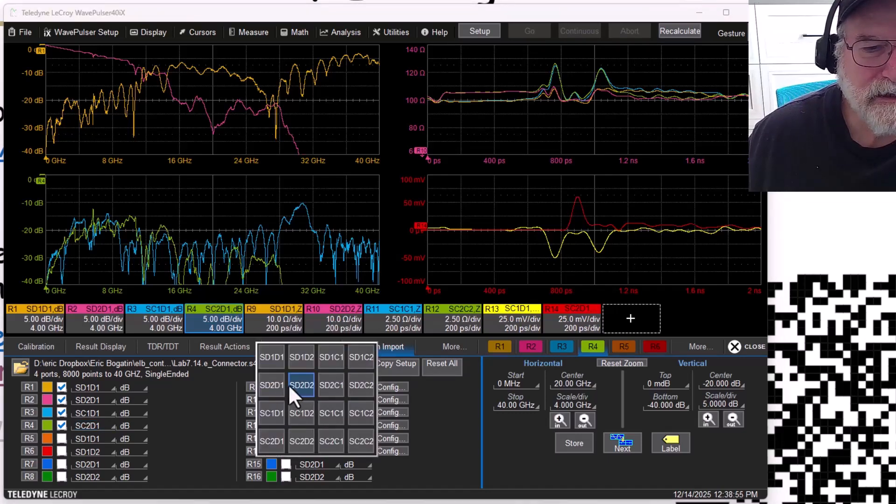
left_click(299, 389)
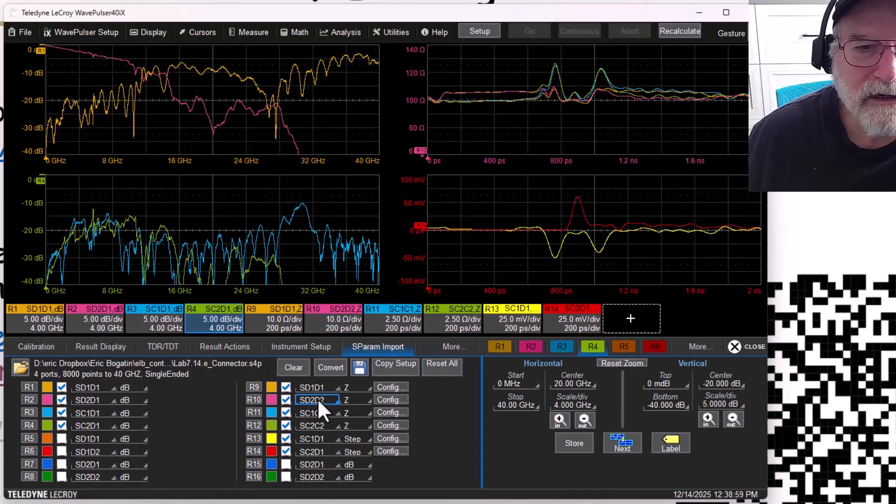
- Hide the common-mode impedance traces R11 and R12, keeping the differential traces R9 and R10 displayed
left_click(285, 388)
left_click(284, 399)
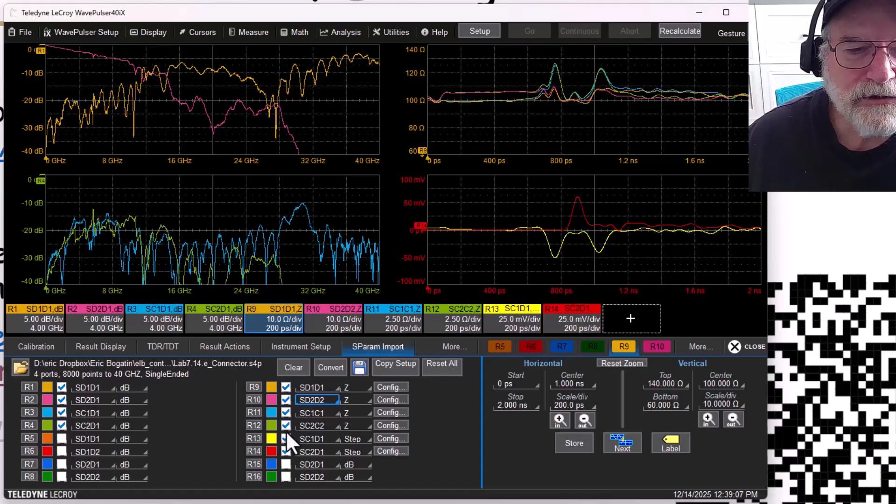
left_click(286, 426)
left_click(287, 413)
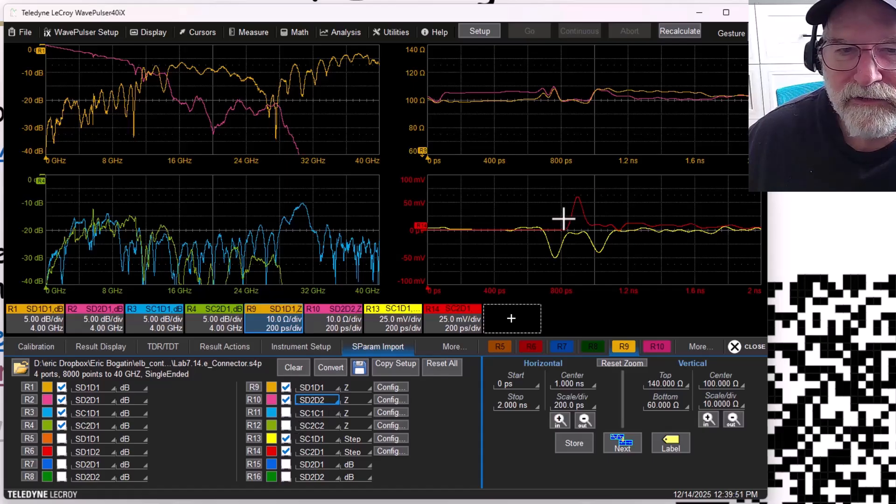
- Set trace R11 to SC1D1 with the Step response type and display it
left_click(315, 411)
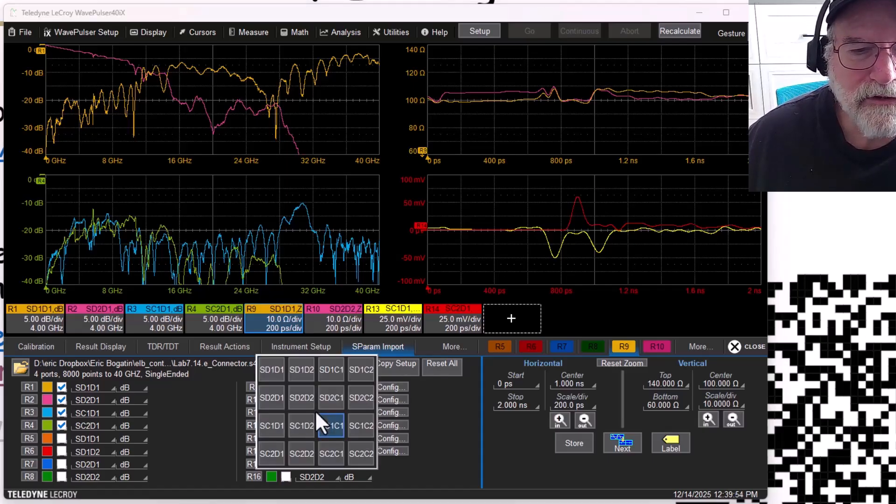
left_click(272, 422)
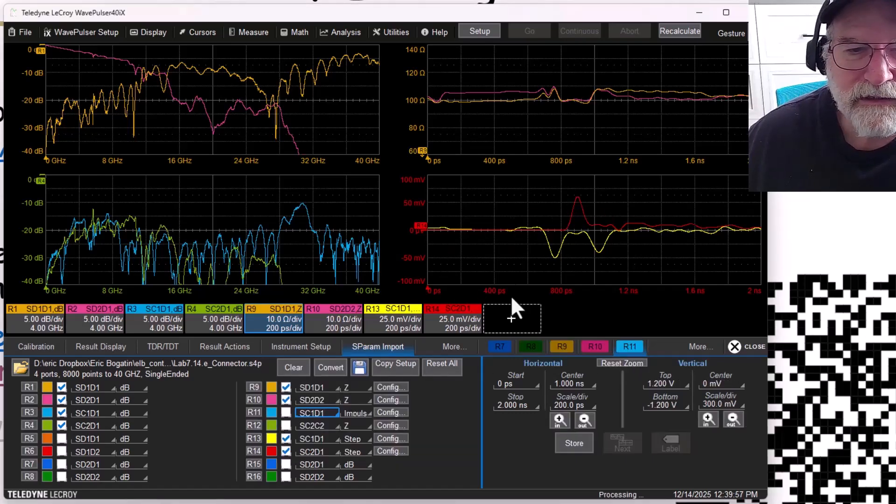
left_click(285, 412)
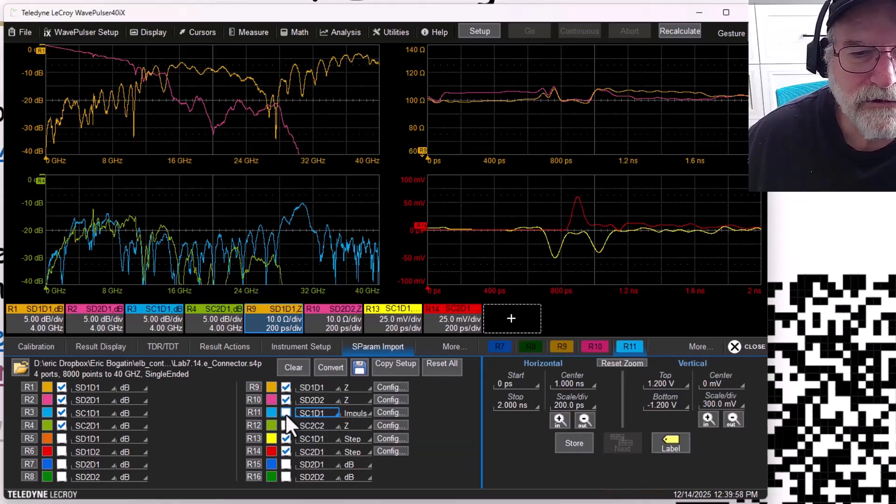
left_click(354, 410)
left_click(324, 424)
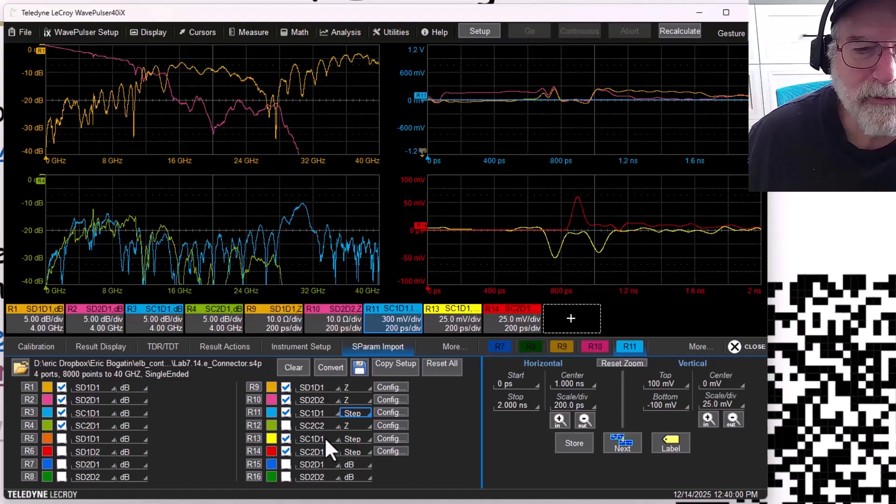
- Display trace R12 and set its parameter to SC2D1
left_click(359, 423)
left_click(329, 464)
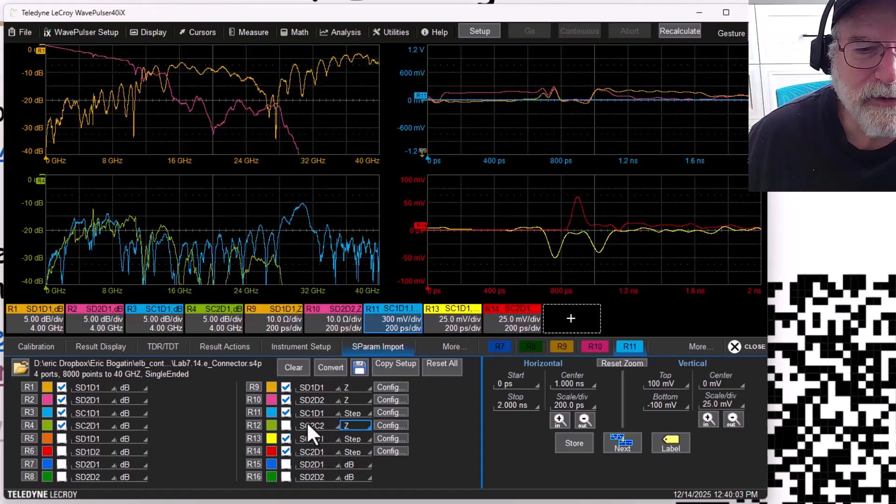
left_click(285, 424)
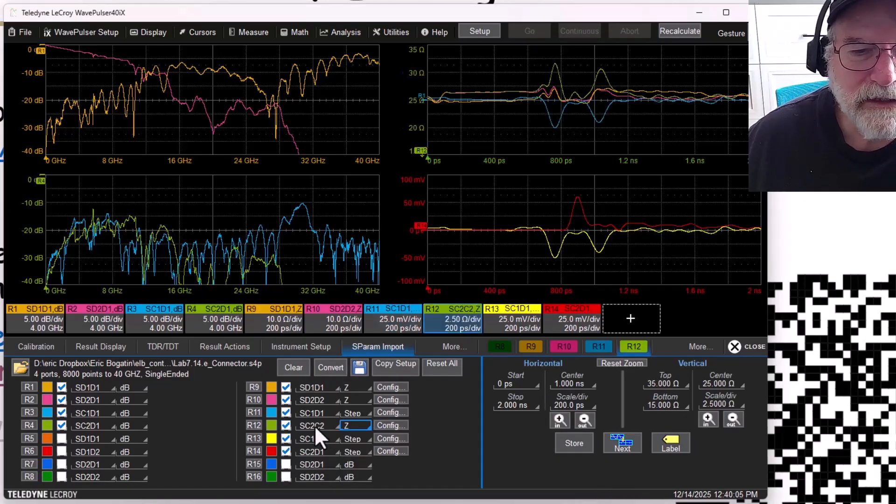
left_click(315, 424)
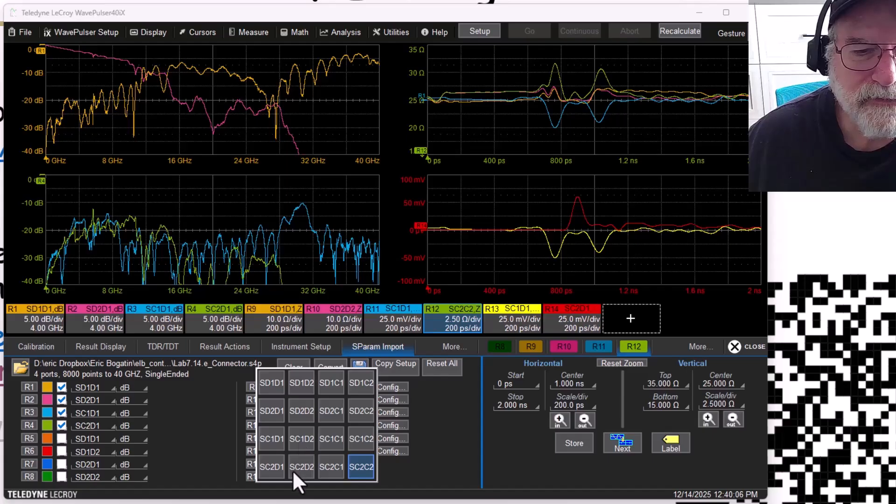
left_click(279, 470)
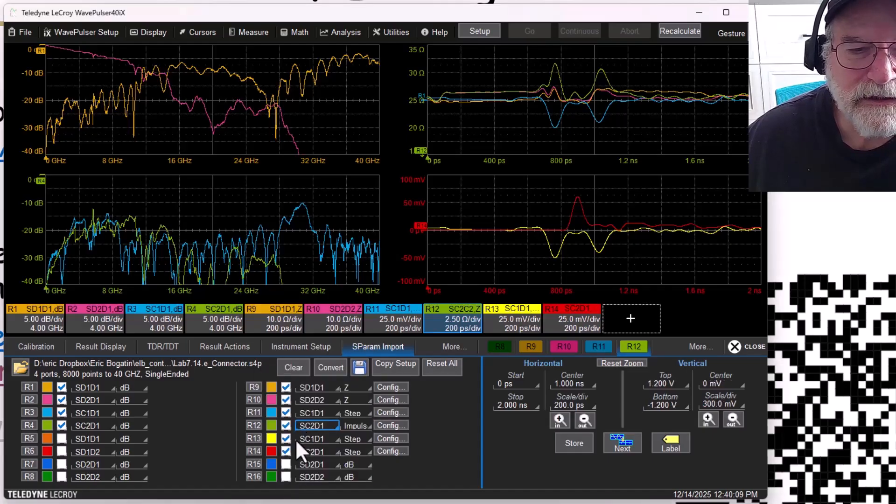
- Hide the duplicate step traces R13 and R14, and set R12's response type to Step
left_click(285, 451)
left_click(286, 438)
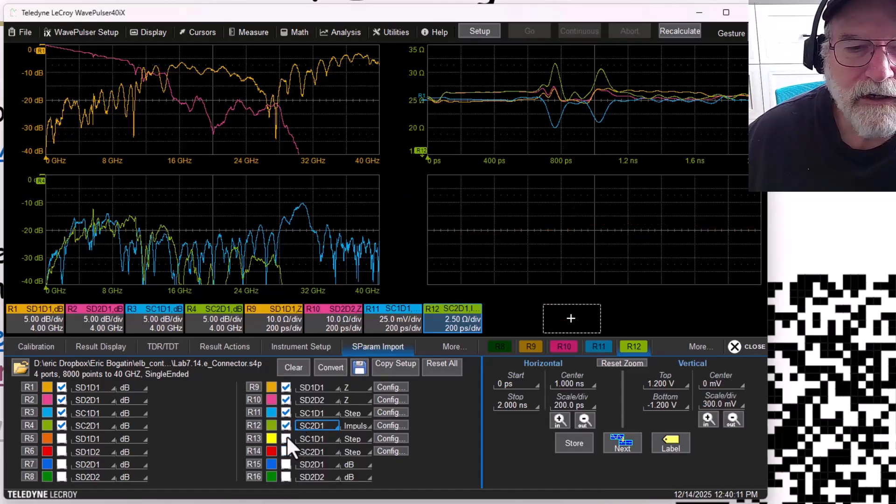
left_click(364, 424)
left_click(326, 439)
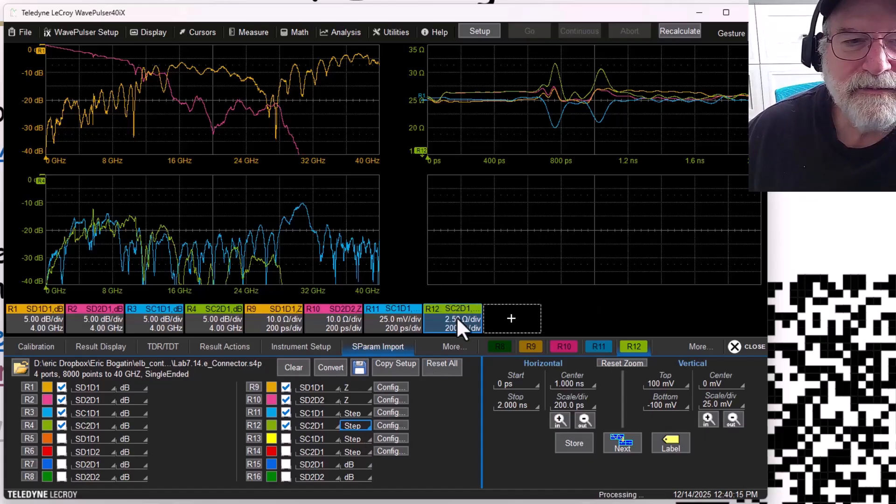
- Move the mode-conversion step traces R12 and R11 out of the impedance grid into the empty grid below it
left_click_drag(456, 318, 565, 228)
mouse_move(399, 322)
left_mouse_down()
mouse_move(477, 262)
mouse_move(504, 262)
left_mouse_up()
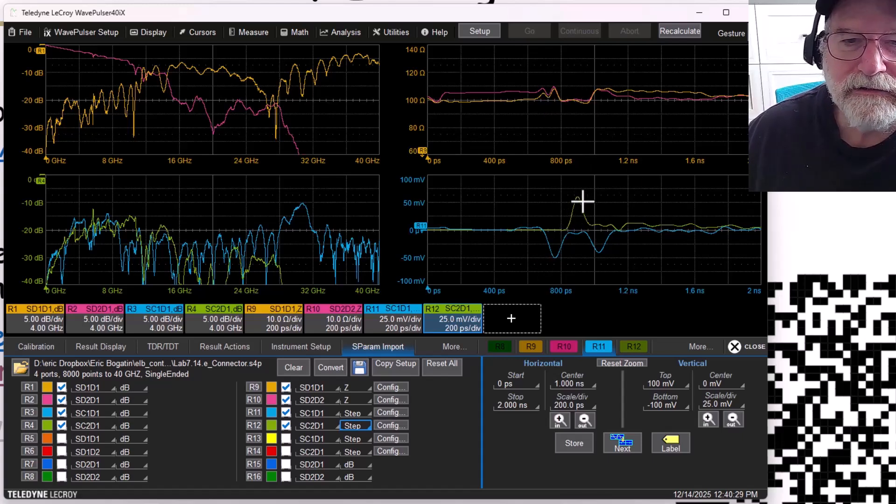
left_click(458, 317)
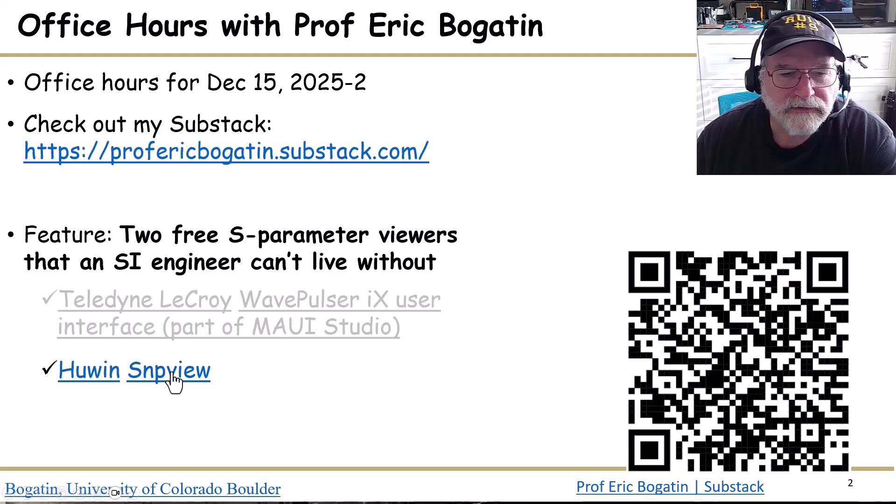
- Switch to the SnpView web app through the Huwin Snpview link on the slide
left_click(172, 373)
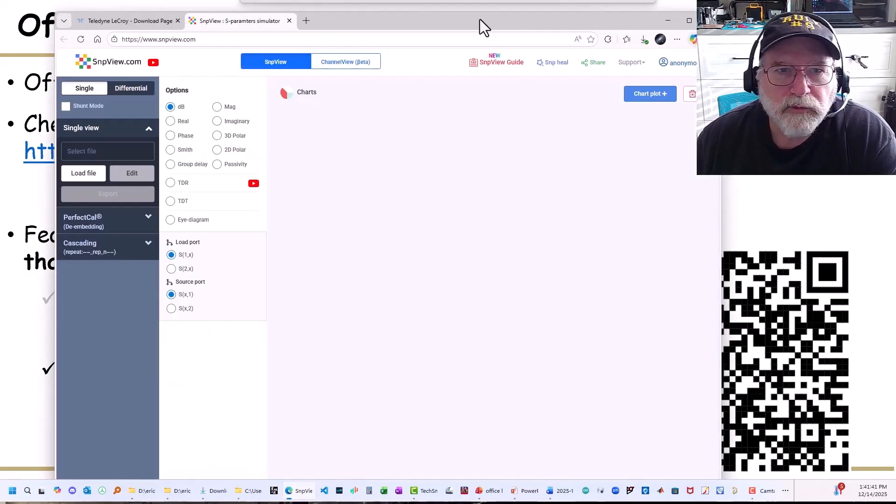
left_click_drag(480, 18, 472, 19)
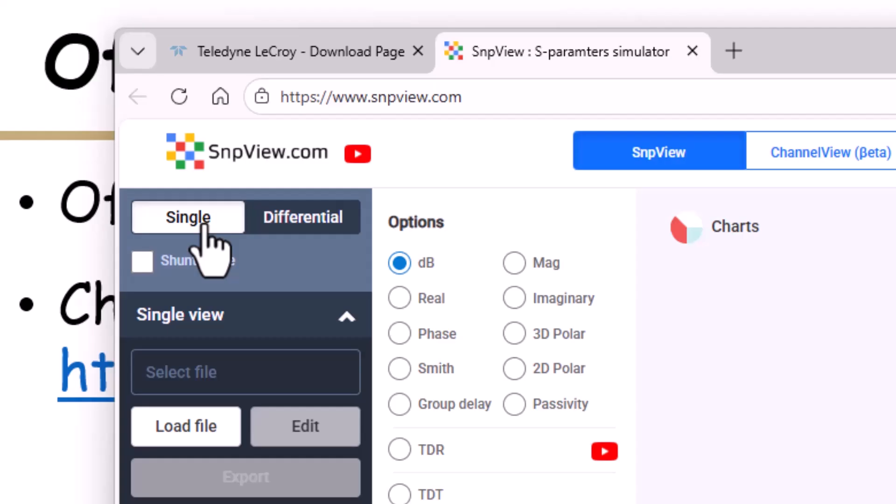
- Compare the Single and Differential modes with Mixed Mode on and off, ending in Differential with Mixed Mode enabled
left_click(317, 221)
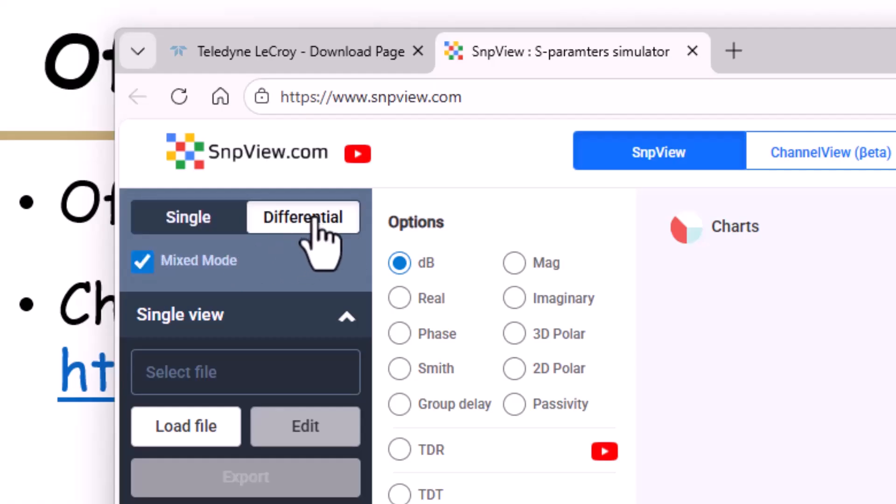
left_click(316, 222)
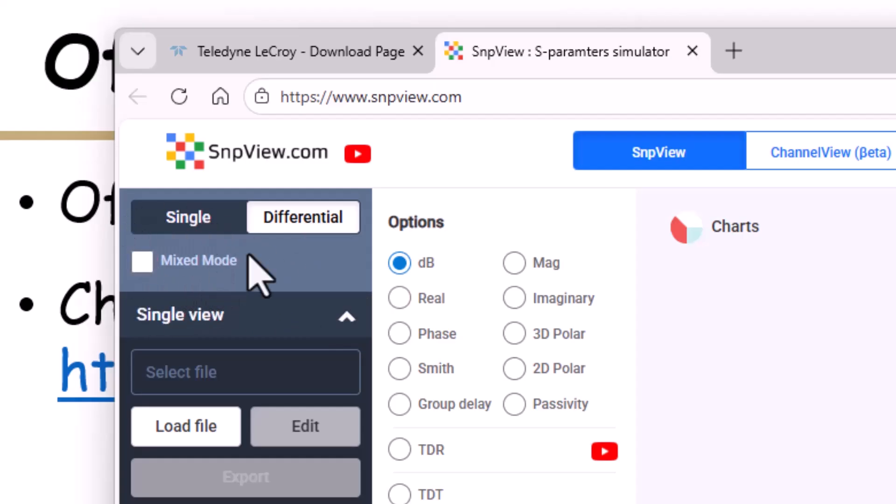
left_click(143, 261)
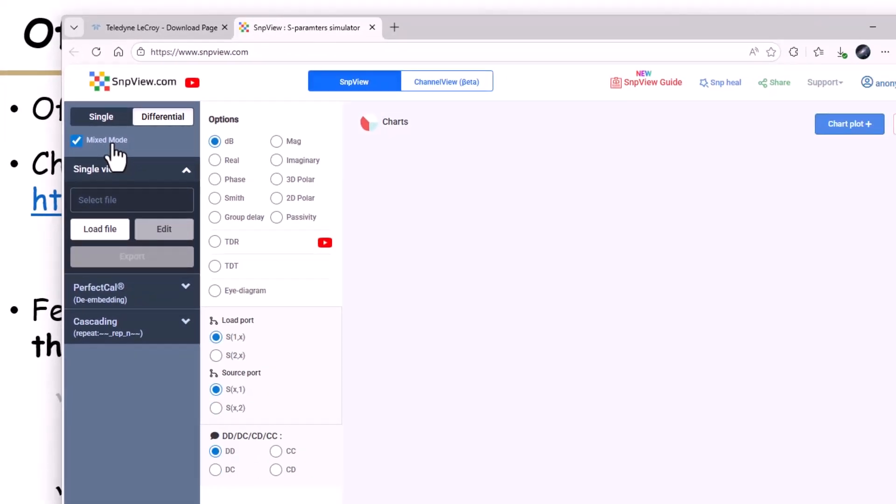
left_click(106, 120)
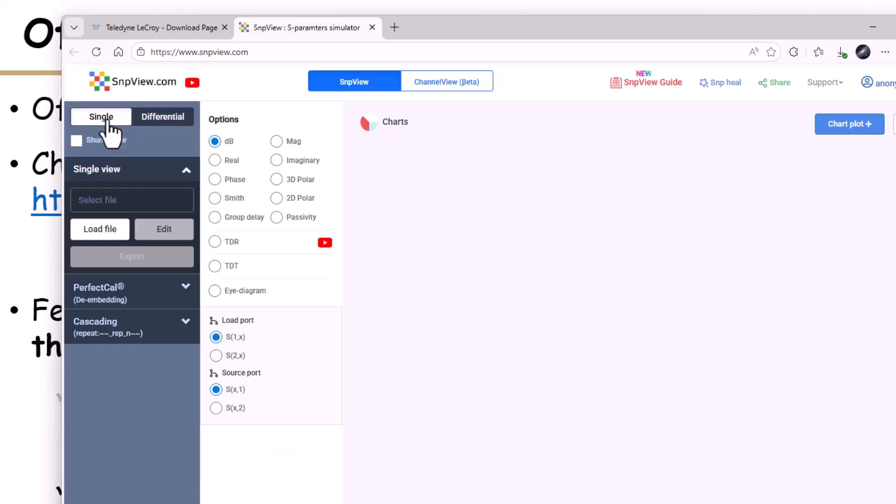
left_click(162, 116)
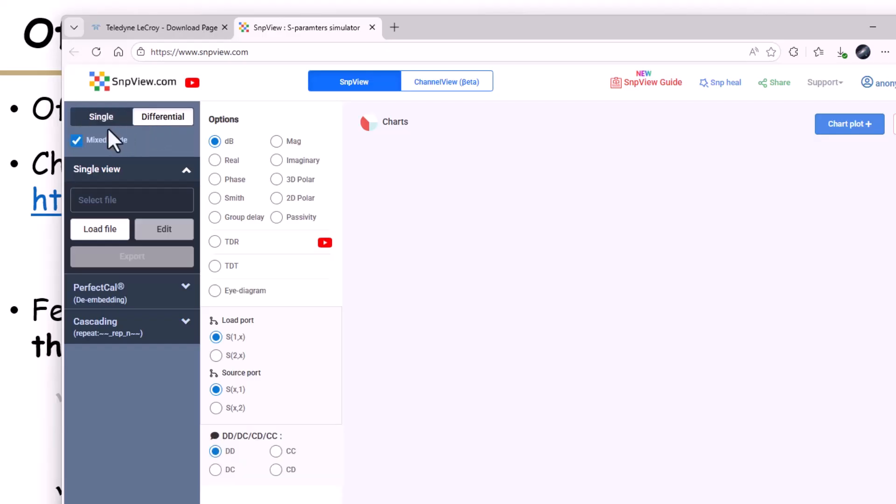
left_click(76, 140)
left_click(77, 140)
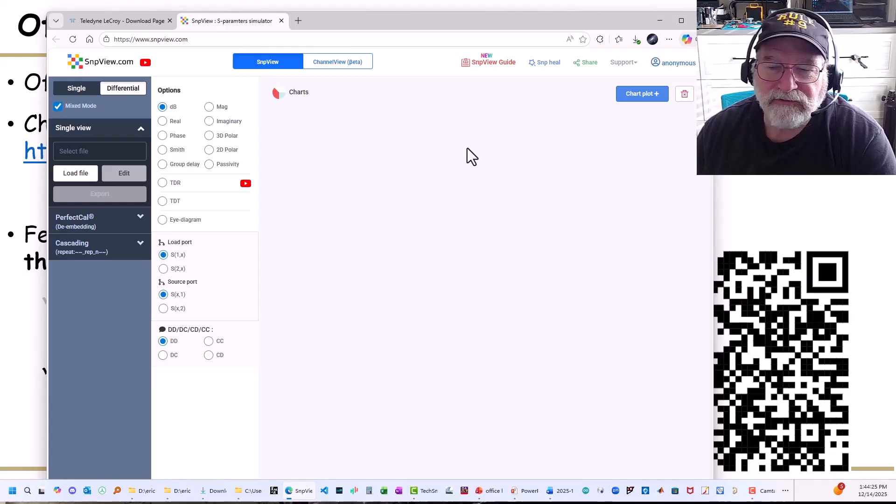
left_click_drag(373, 20, 405, 255)
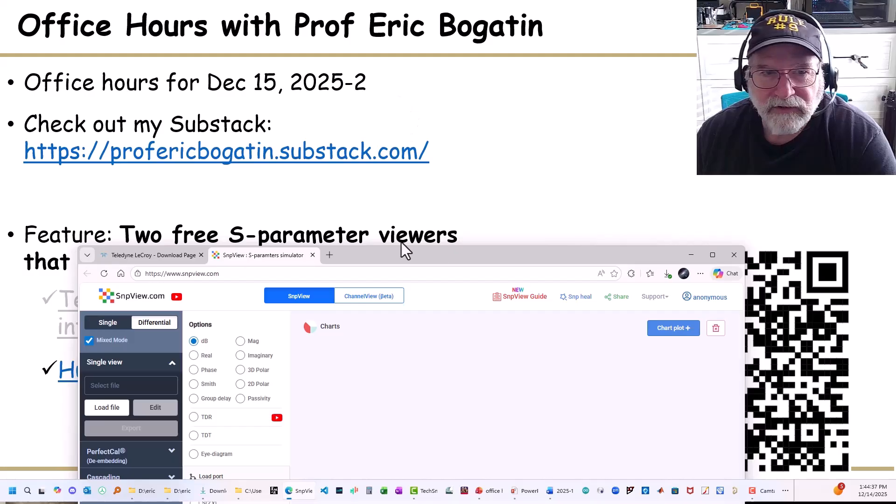
mouse_move(483, 255)
left_mouse_down()
mouse_move(486, 173)
mouse_move(497, 252)
left_mouse_up()
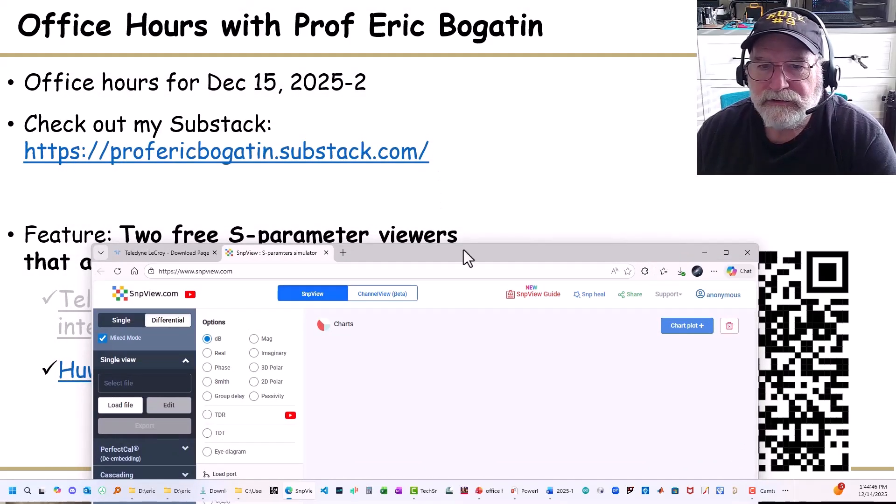
left_click_drag(466, 256, 444, 45)
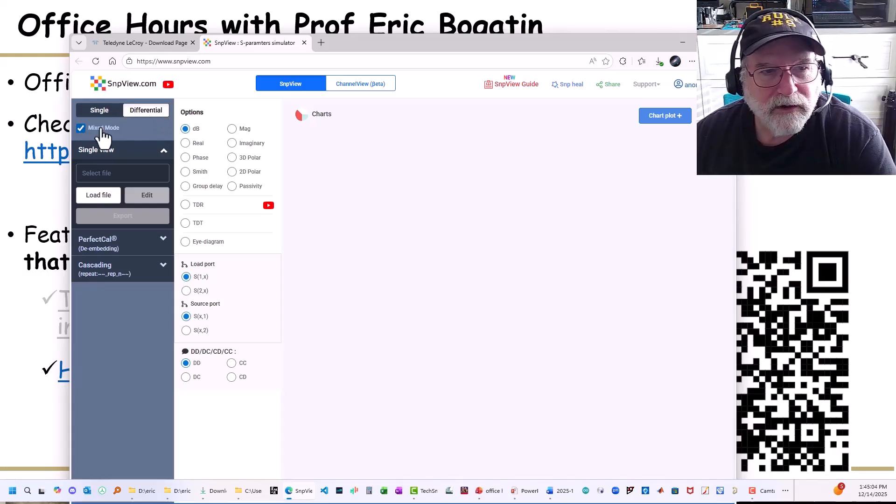
- Turn off Mixed Mode and load Lab7.14.b_diffPair_tight.s4p, accepting the default port settings
left_click(82, 129)
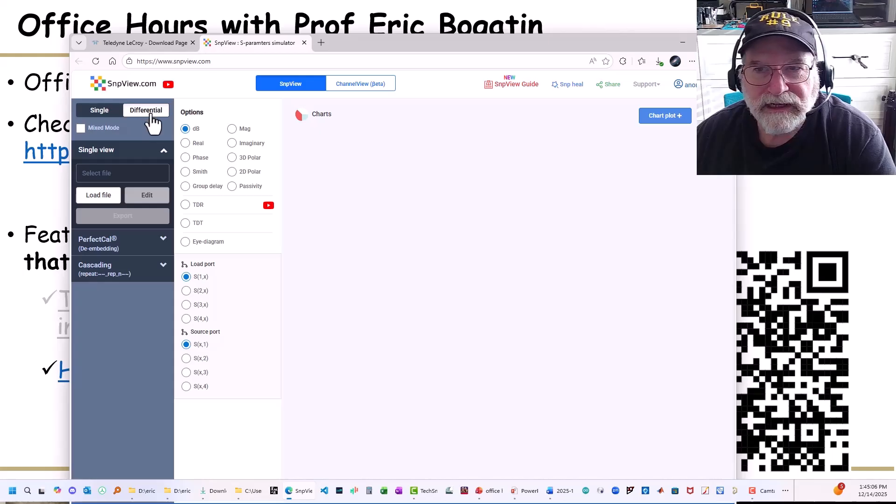
left_click(98, 196)
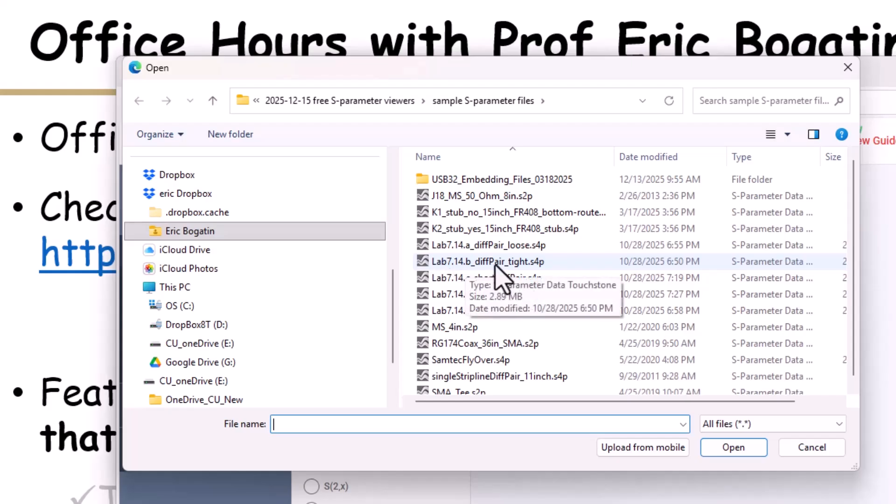
left_click(523, 263)
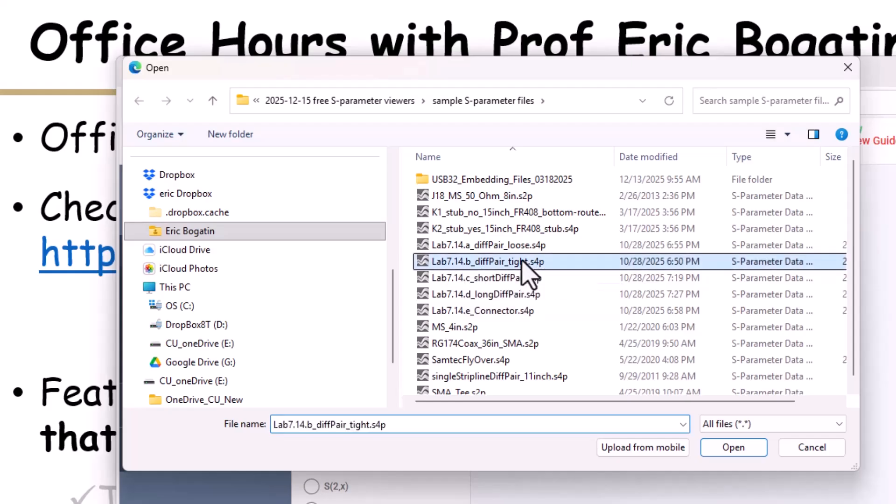
left_click(739, 452)
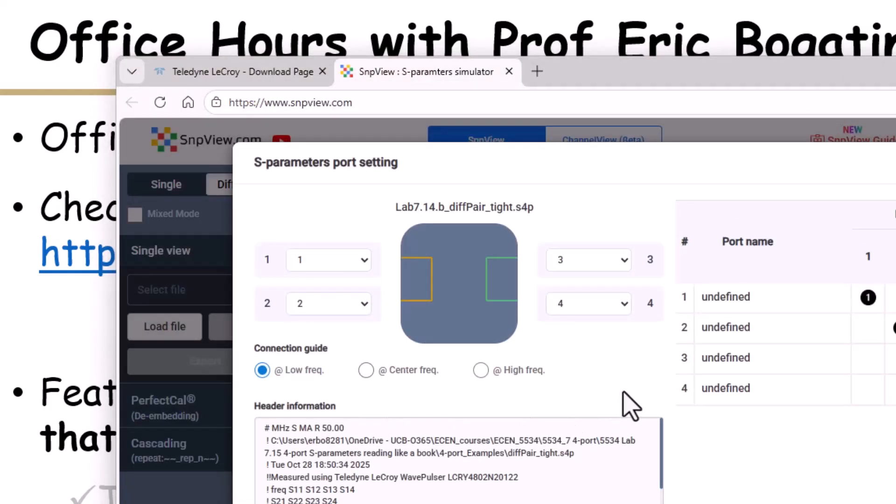
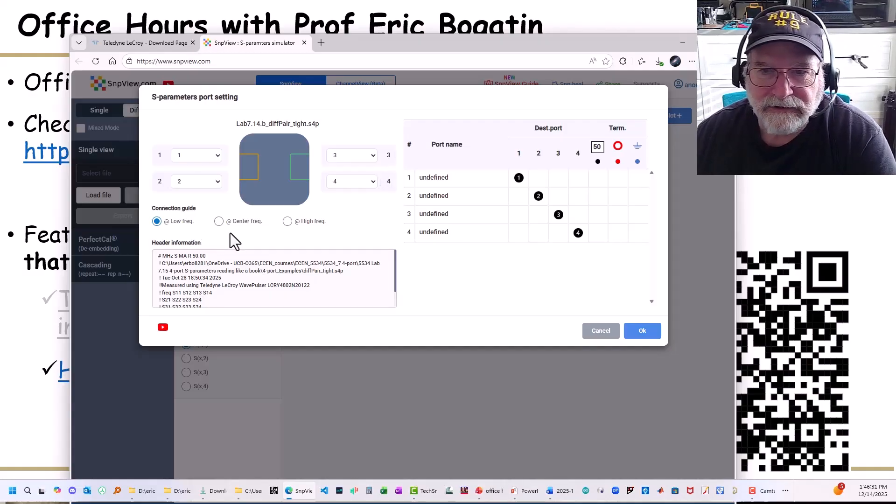
left_click(644, 333)
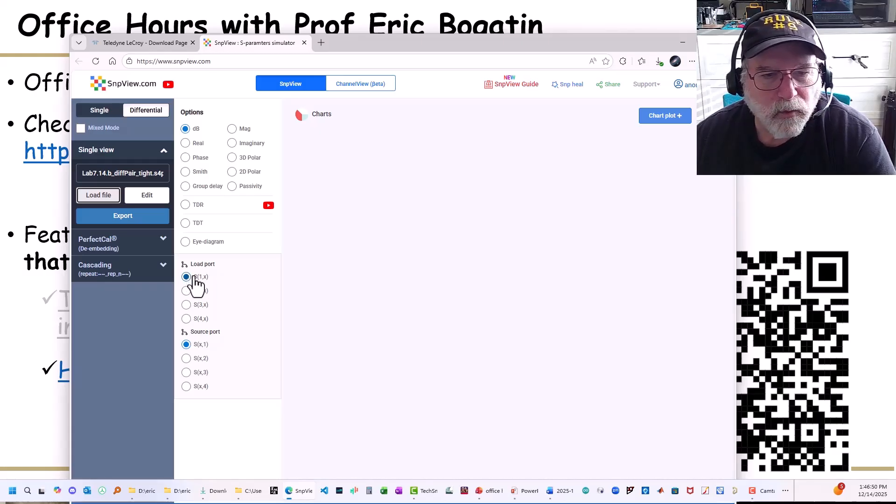
- Plot S11 in dB in a new chart and add S21 to the same chart
left_click(187, 291)
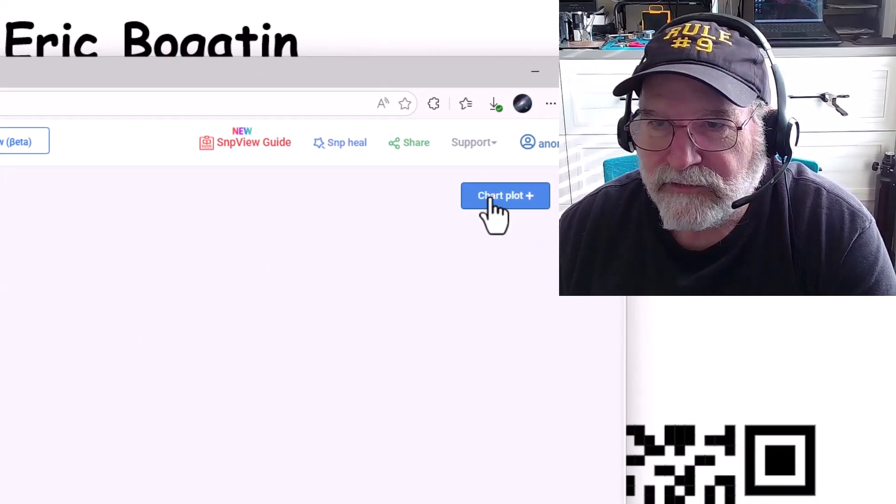
left_click(530, 197)
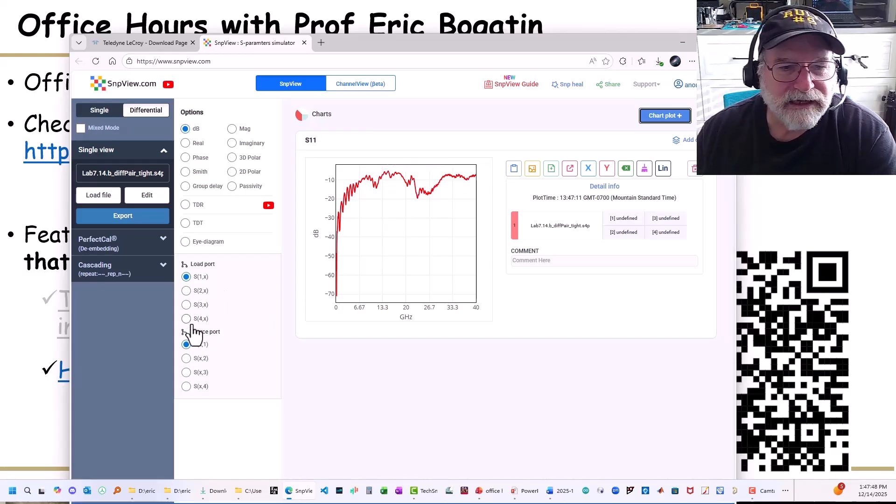
left_click(186, 290)
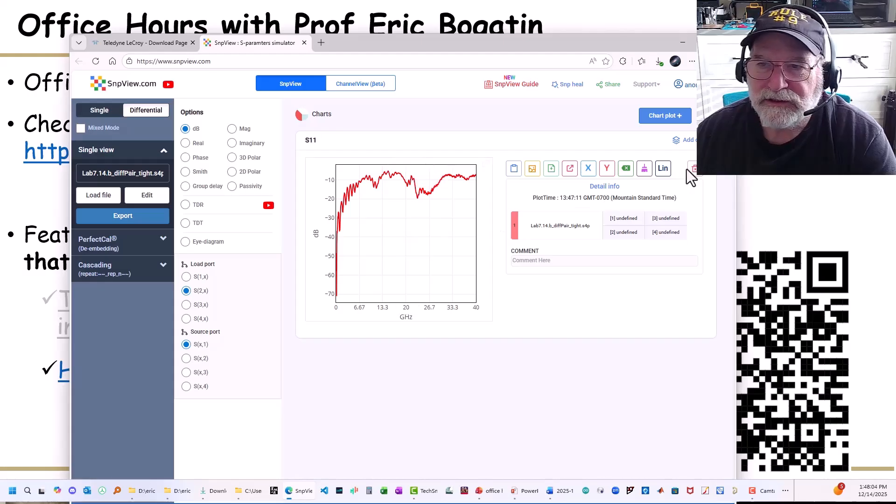
left_click(695, 142)
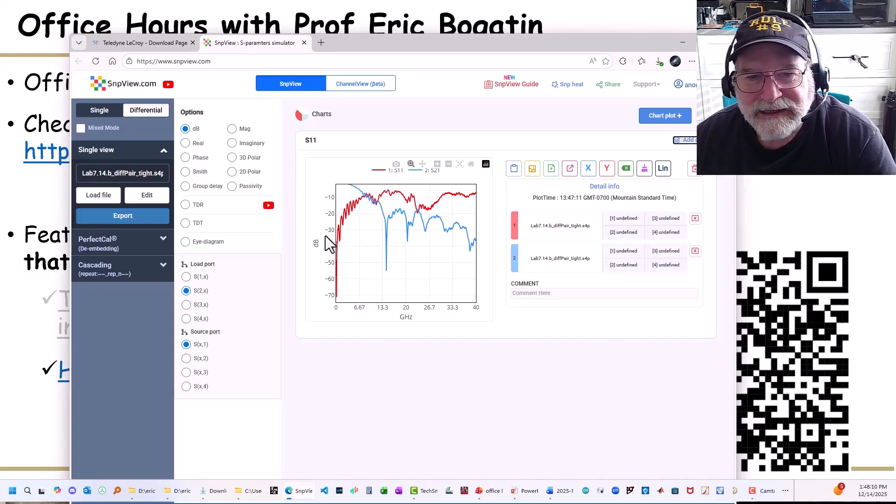
- Set the upper limit of the chart's dB axis to 0
left_click(332, 187)
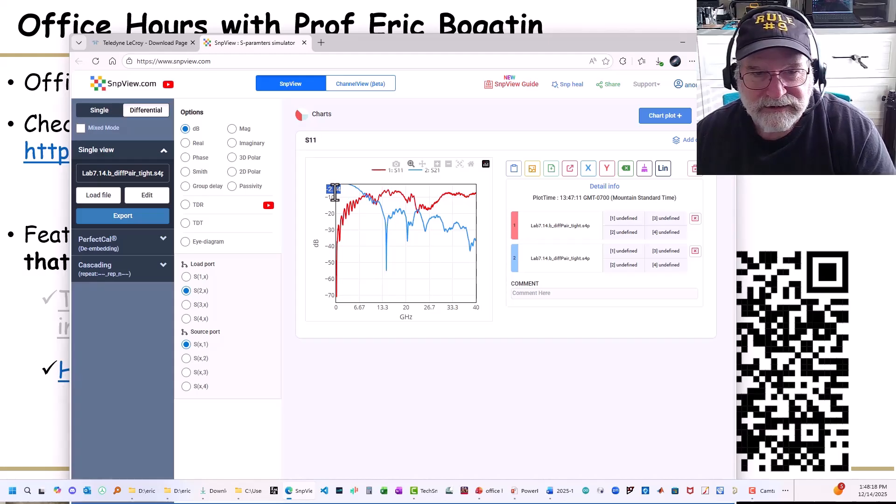
type("0")
key("Return")
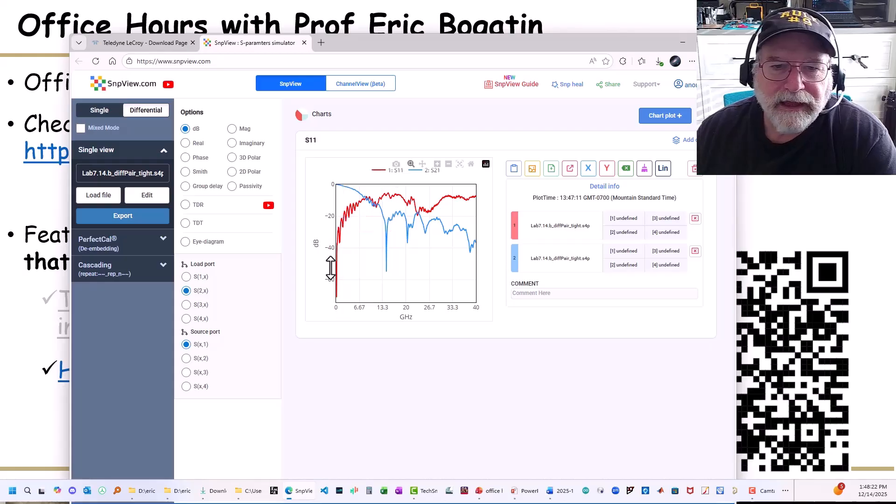
- Open the lower limit of the S11 chart's dB axis for editing
left_click_drag(331, 252, 332, 220)
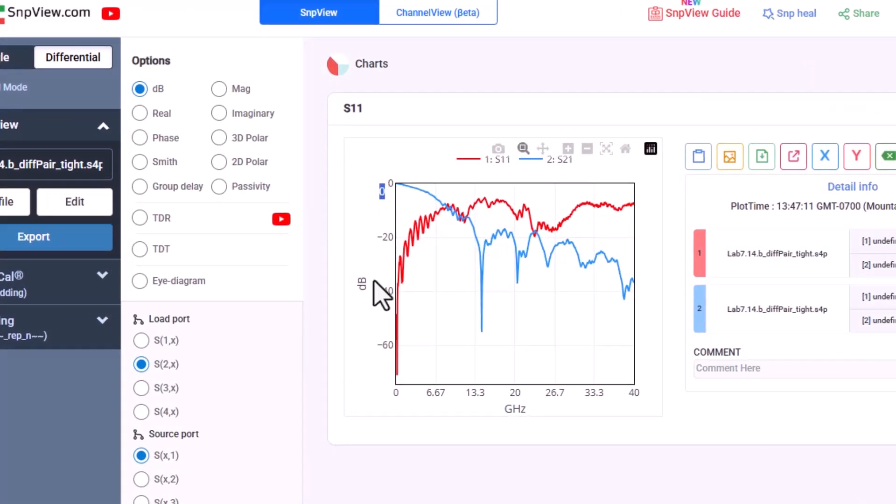
left_click(383, 376)
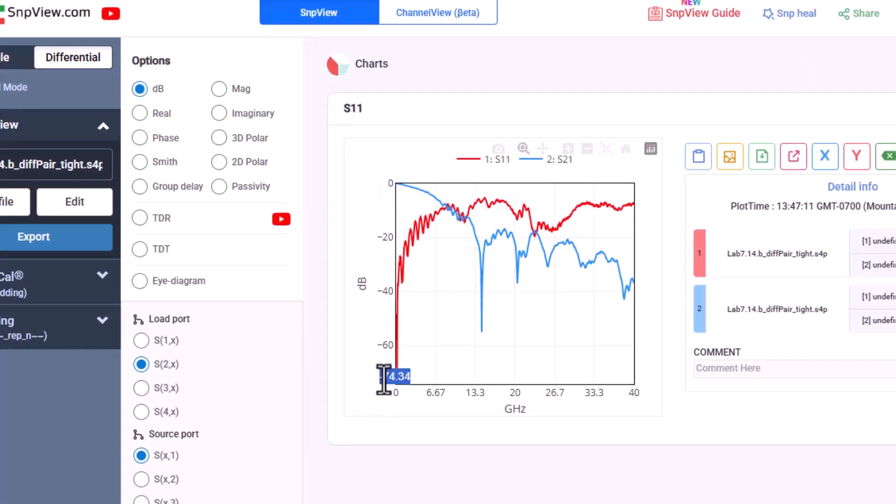
left_click(447, 351)
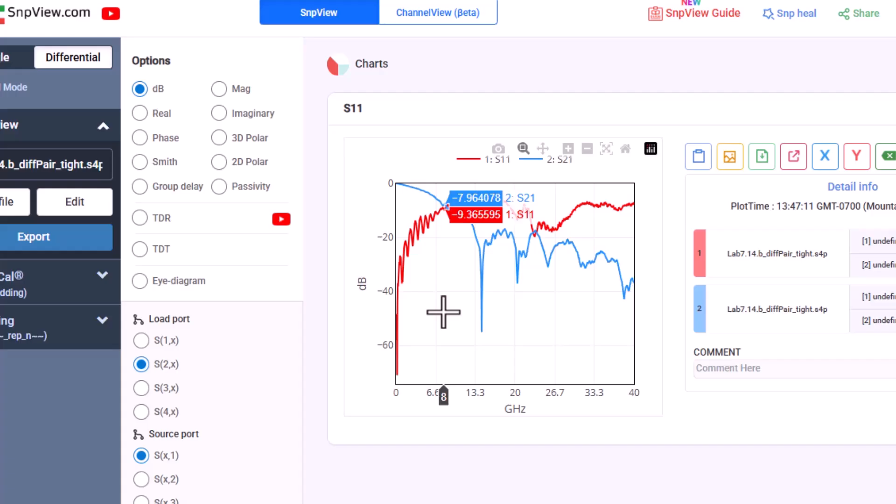
- Add S31 and S41 to the chart that already shows S11 and S21
left_click(141, 388)
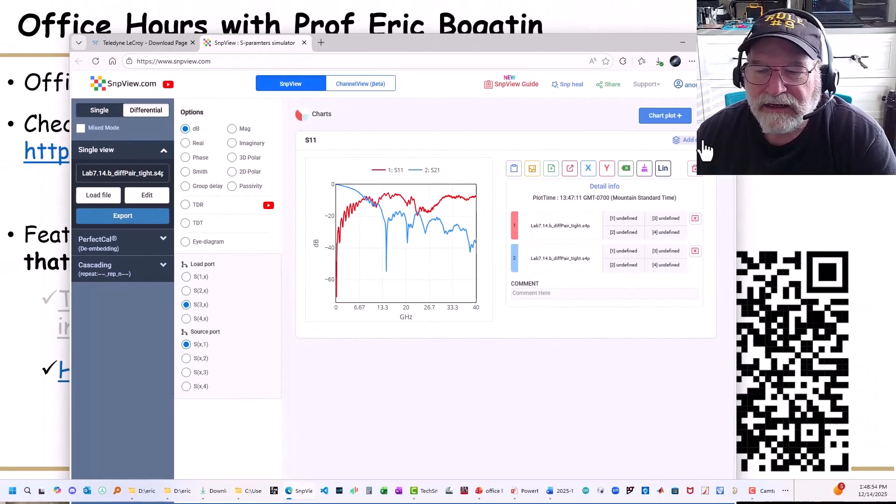
left_click(704, 141)
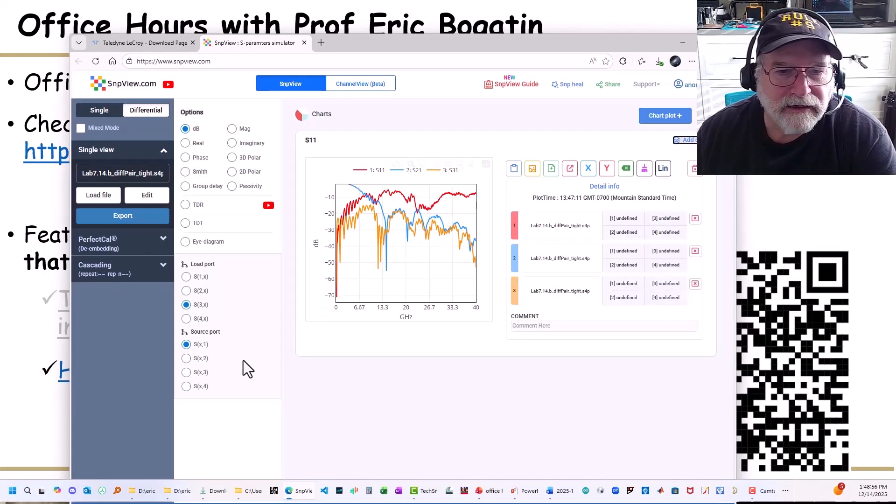
left_click(185, 319)
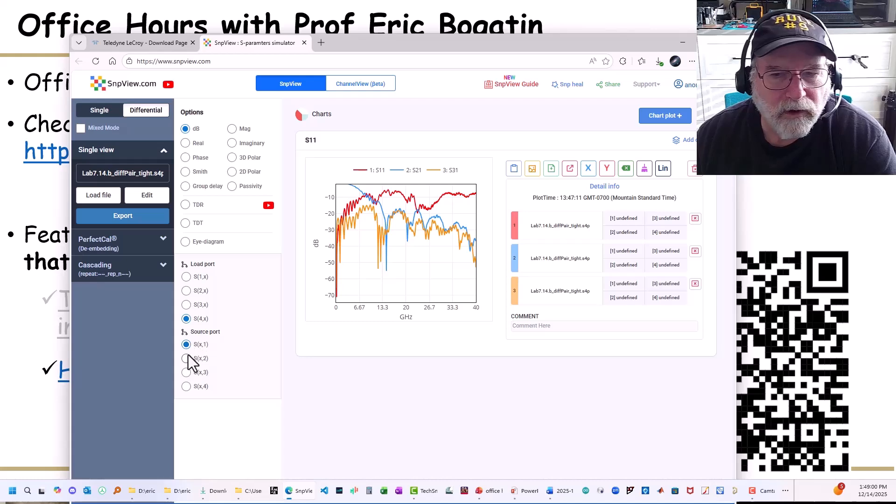
left_click(687, 140)
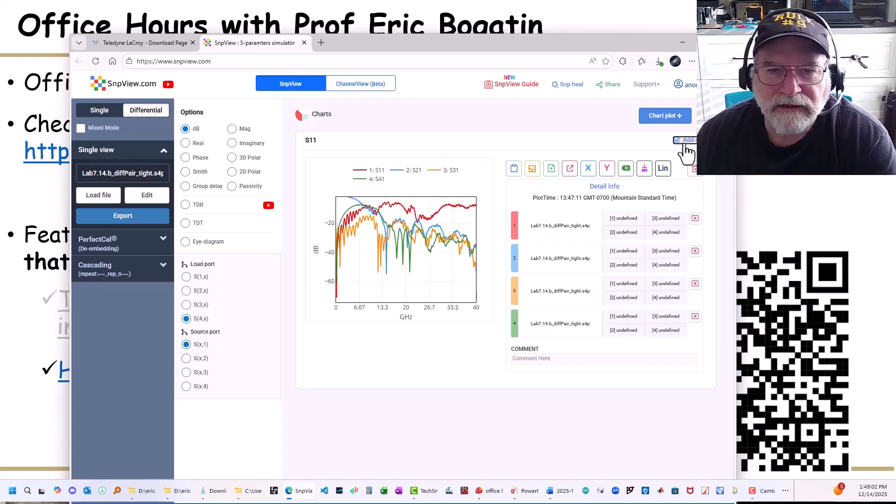
- Set the upper limit of the four-trace chart's dB axis to 0
left_click(330, 199)
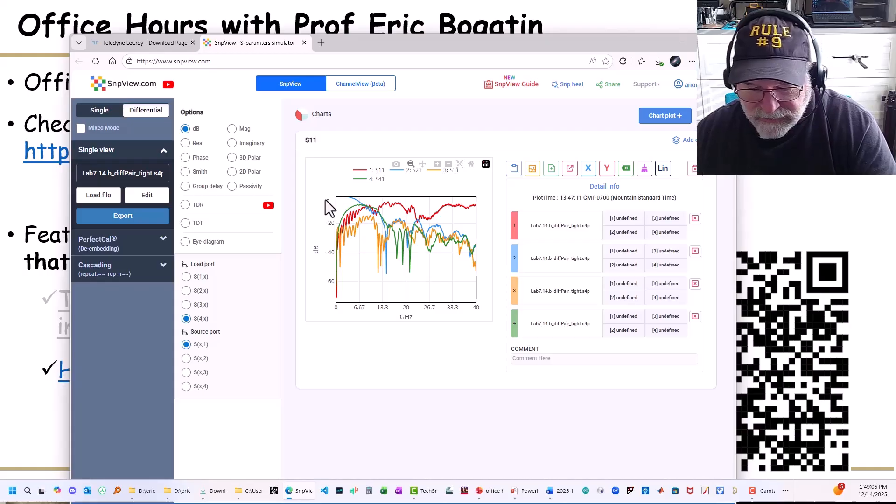
type("0")
key("Return")
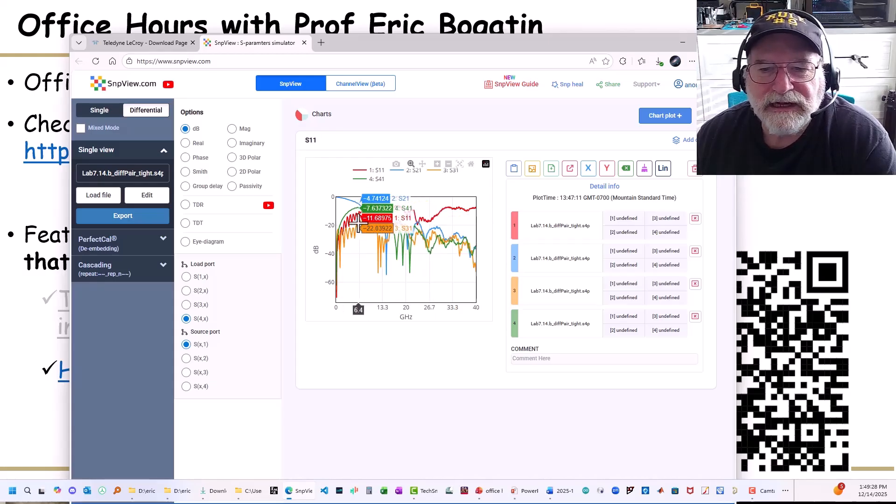
- Change the color of the S31 trace to purple
left_click(517, 292)
mouse_move(527, 301)
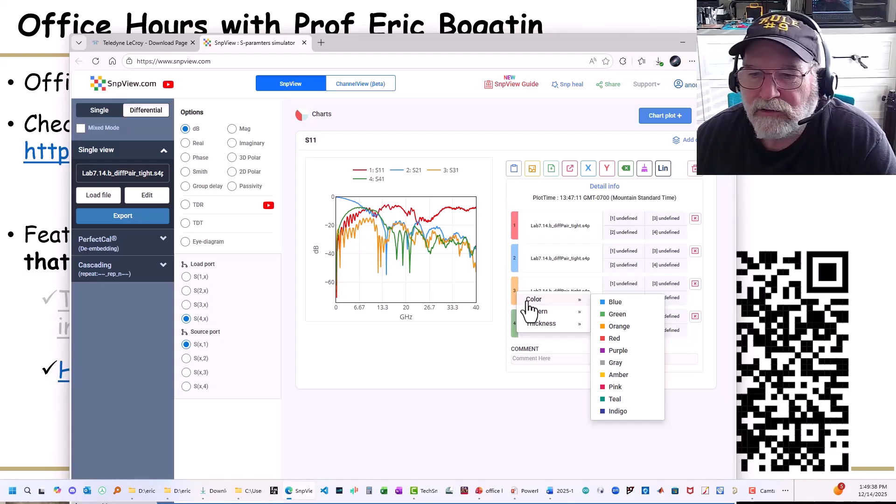
left_click(612, 350)
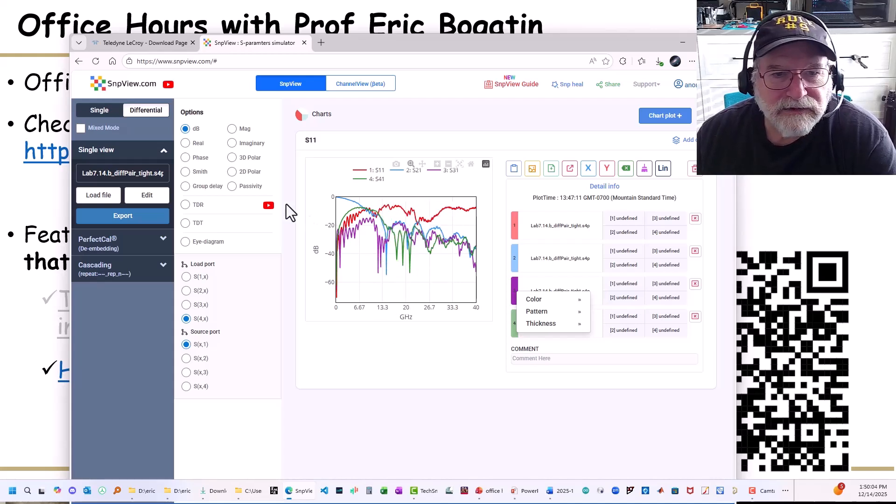
- Plot the TDR response of port S11 in a new chart
left_click(186, 208)
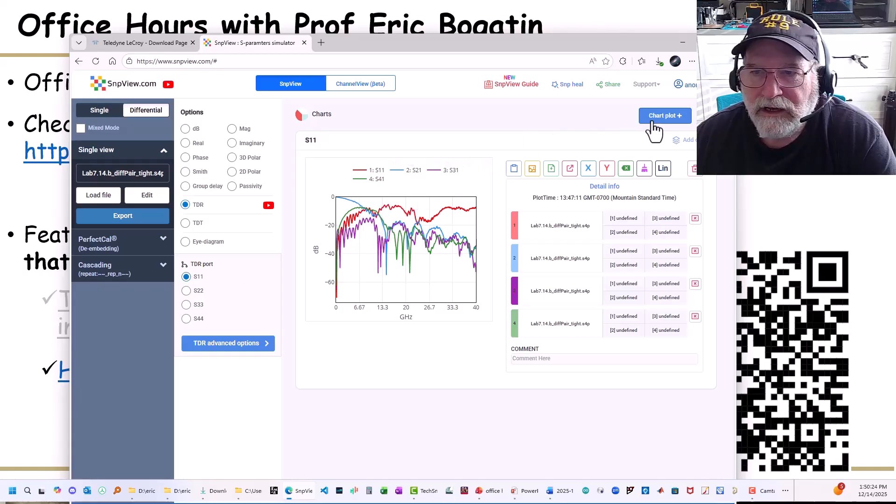
left_click(670, 120)
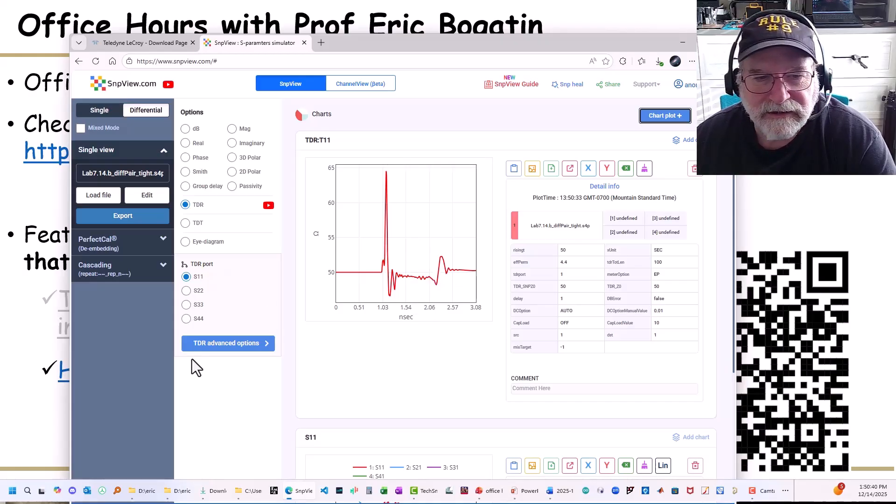
- Set the TDR rising time to 200 ps and add the resulting S11 response to the existing TDR chart
left_click(224, 345)
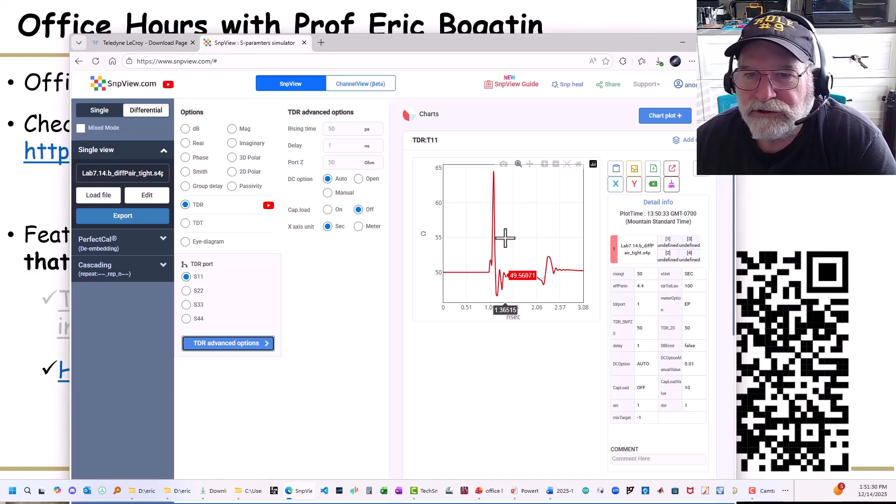
left_click(334, 130)
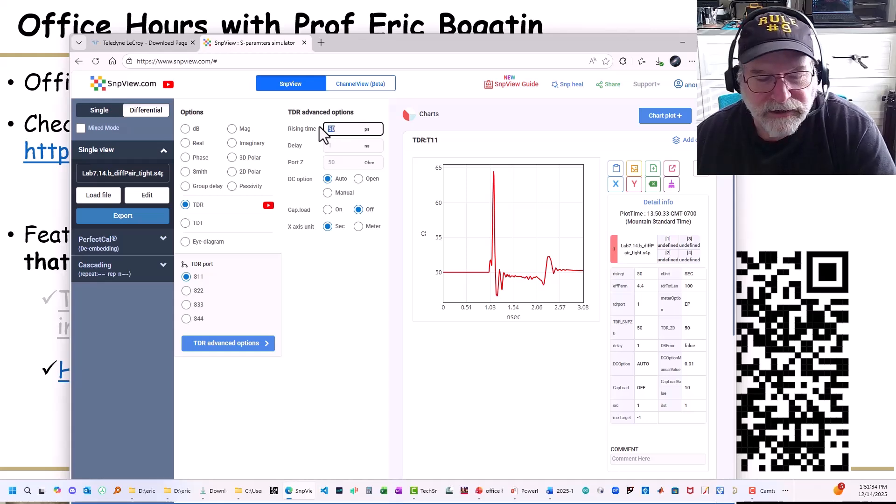
type("200")
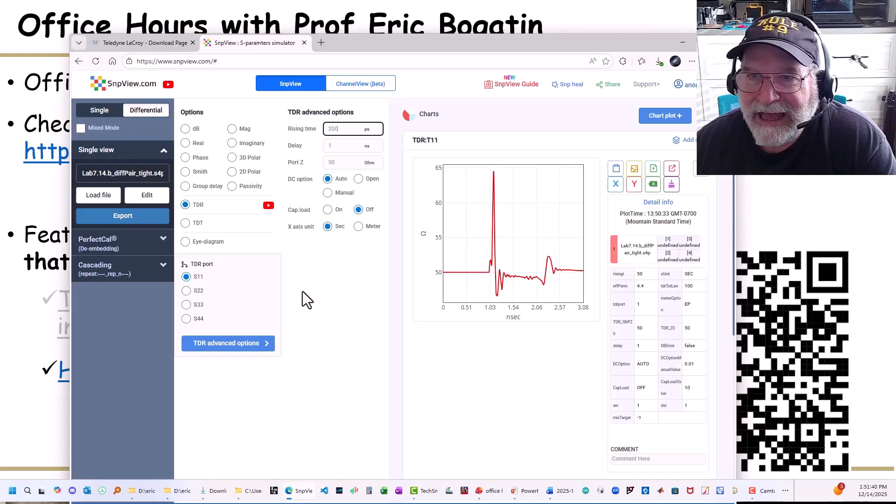
left_click(703, 141)
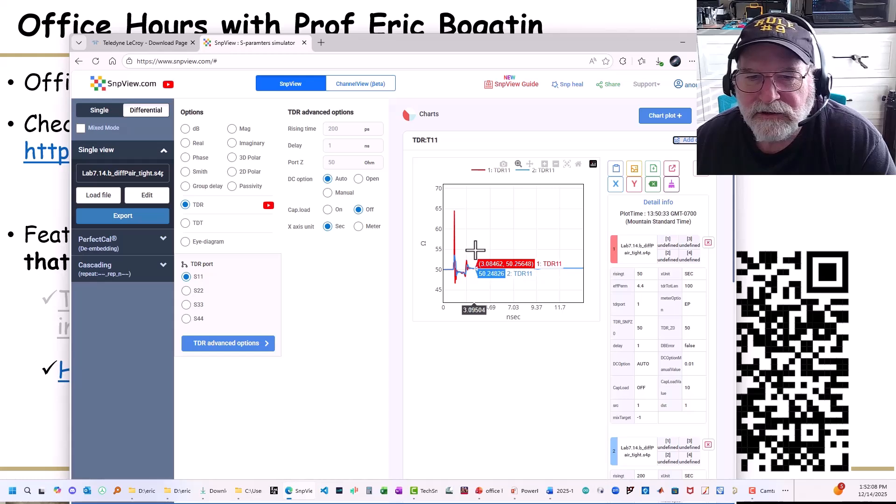
- Zoom the TDR chart in on the early reflections up to about 3.1 ns and review both traces' detail settings
left_click_drag(475, 249, 451, 254)
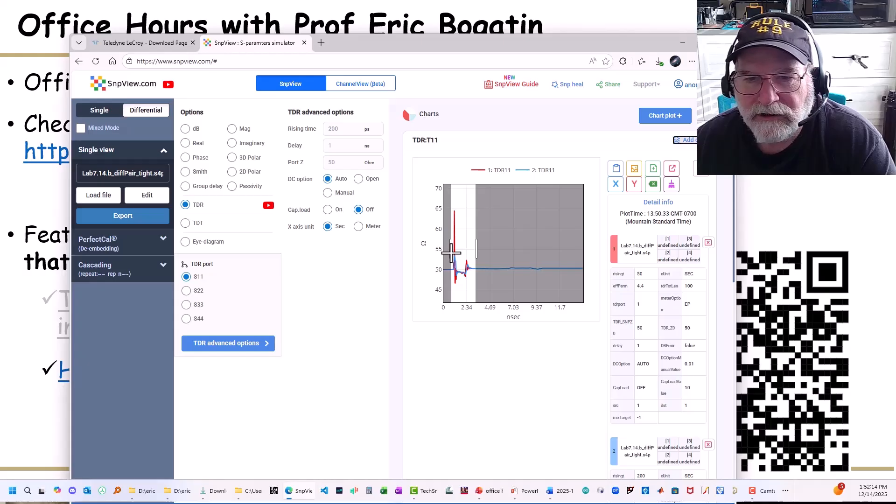
left_click_drag(451, 254, 451, 254)
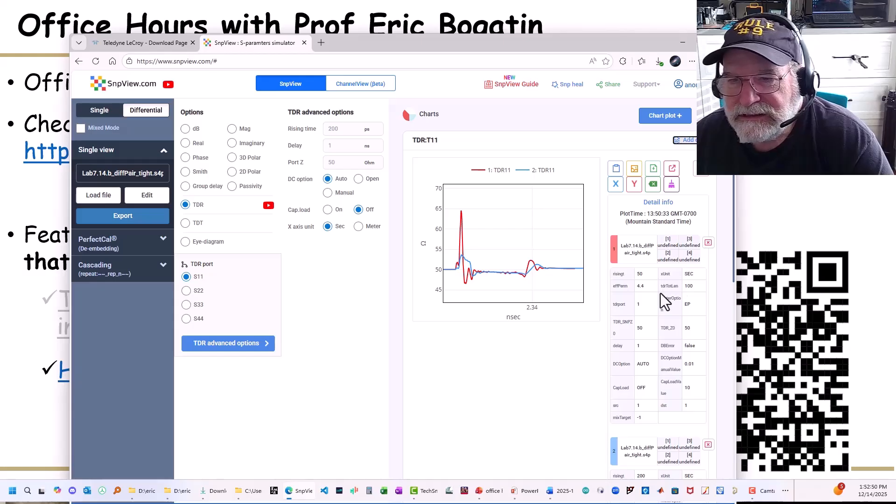
scroll(660, 294, "down", 1)
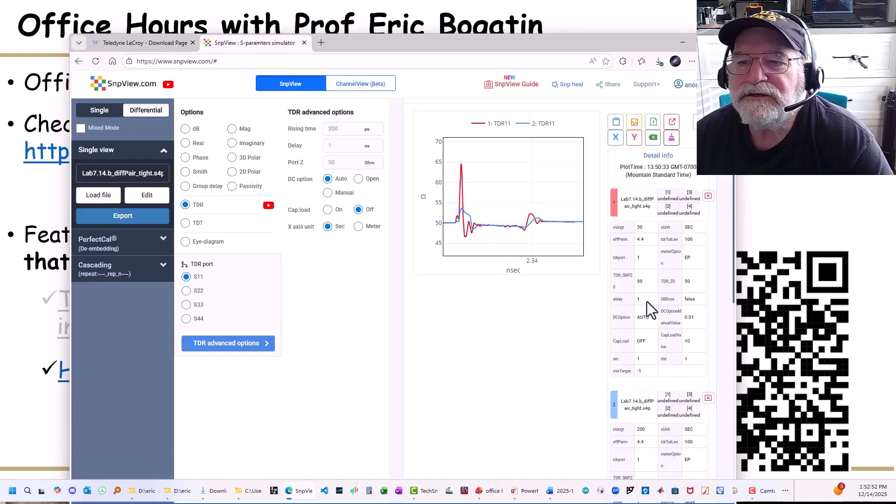
scroll(625, 291, "down", 1)
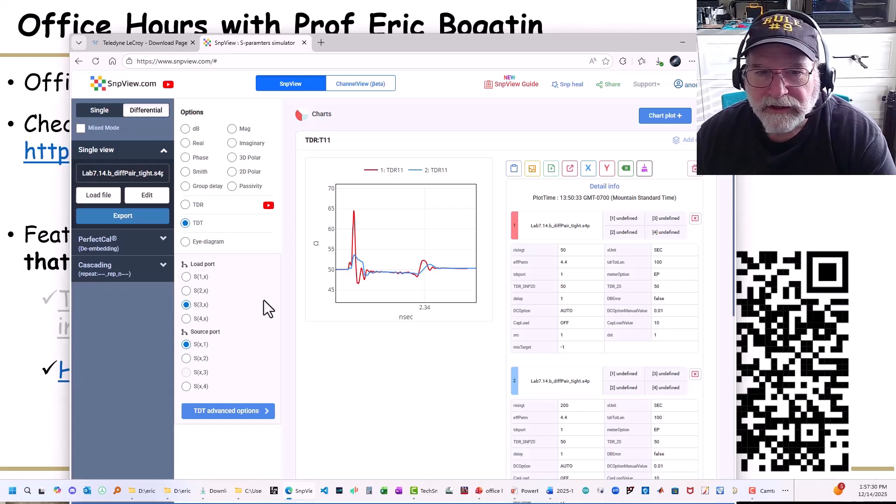
- Enable Mixed Mode for the loaded diff-pair file
scroll(411, 335, "down", 6)
scroll(411, 335, "down", 2)
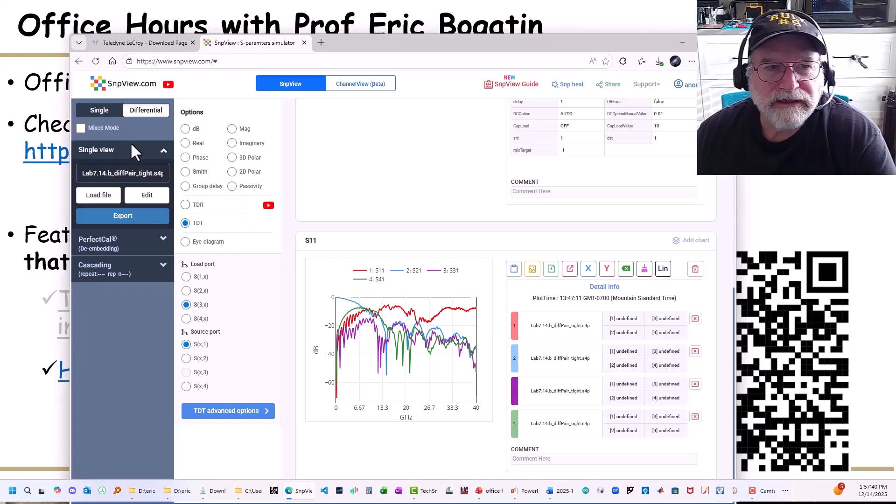
left_click(81, 128)
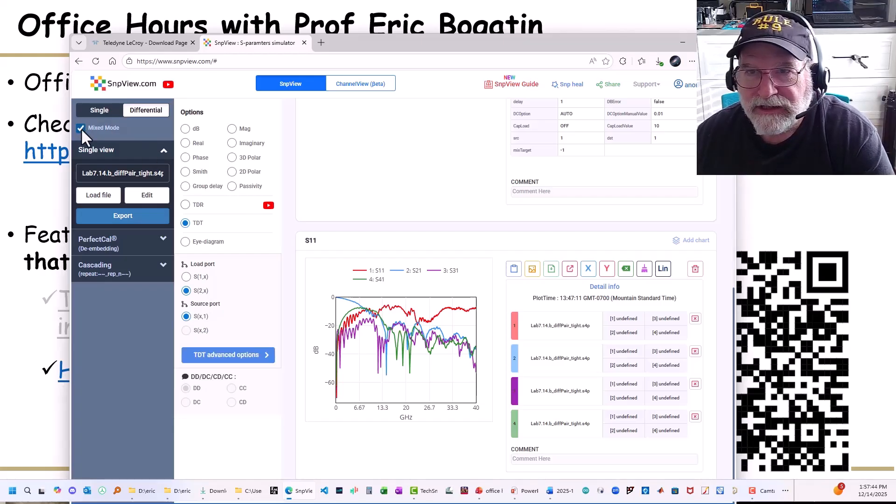
- Edit the file's port setting so that position 2 uses port 3 and position 3 uses port 2, and accept it
left_click(147, 196)
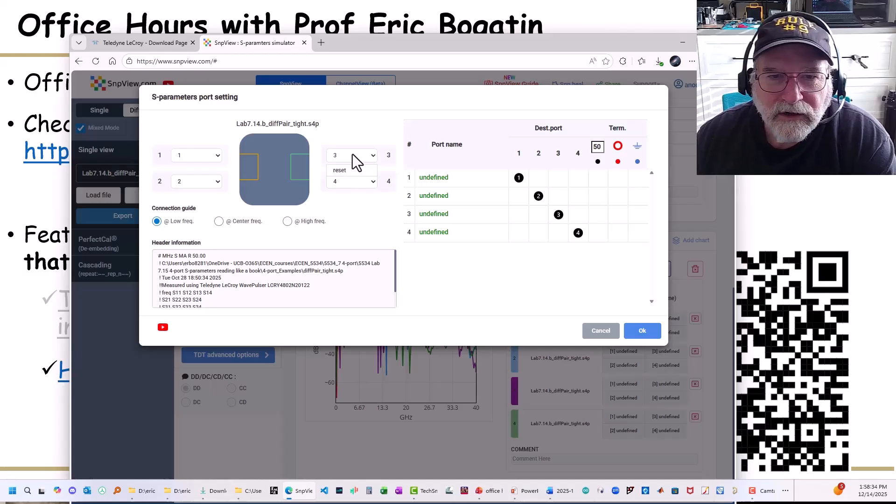
left_click(341, 170)
left_click(203, 183)
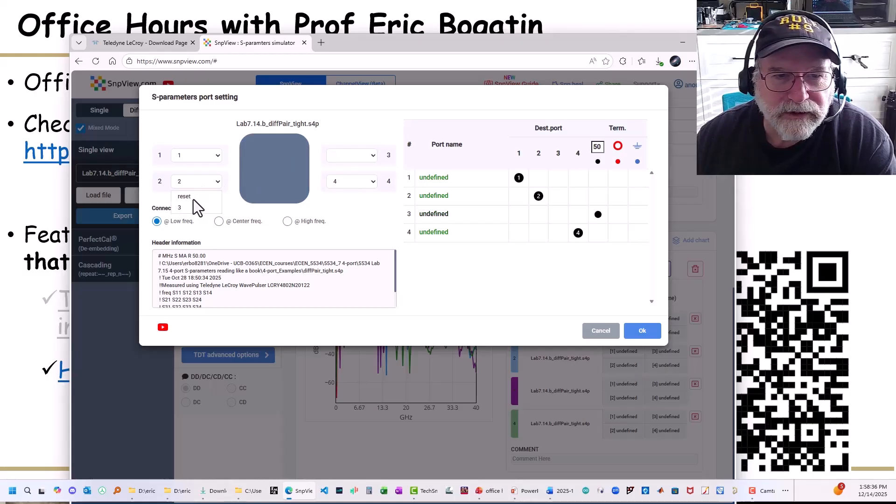
left_click(194, 199)
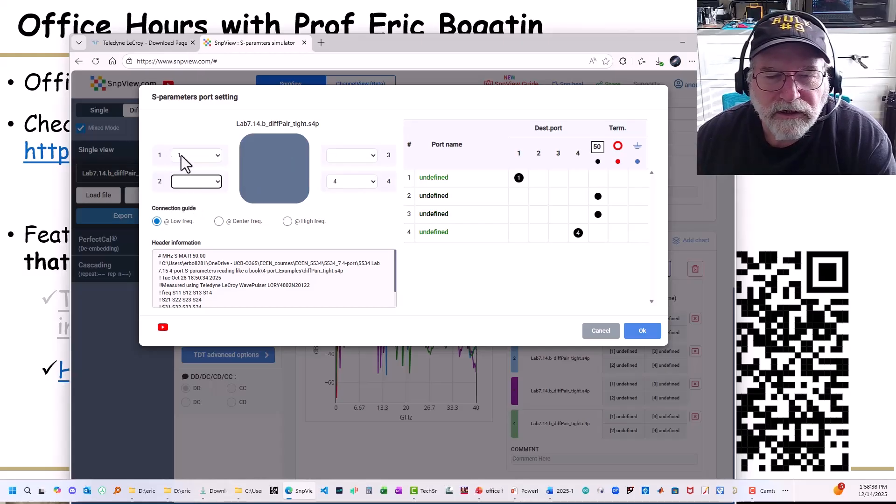
left_click(349, 156)
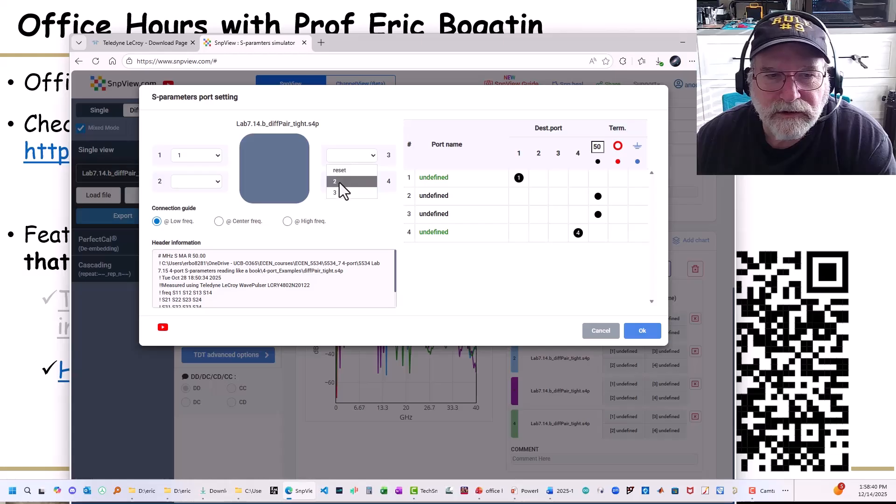
left_click(339, 183)
left_click(192, 180)
left_click(184, 211)
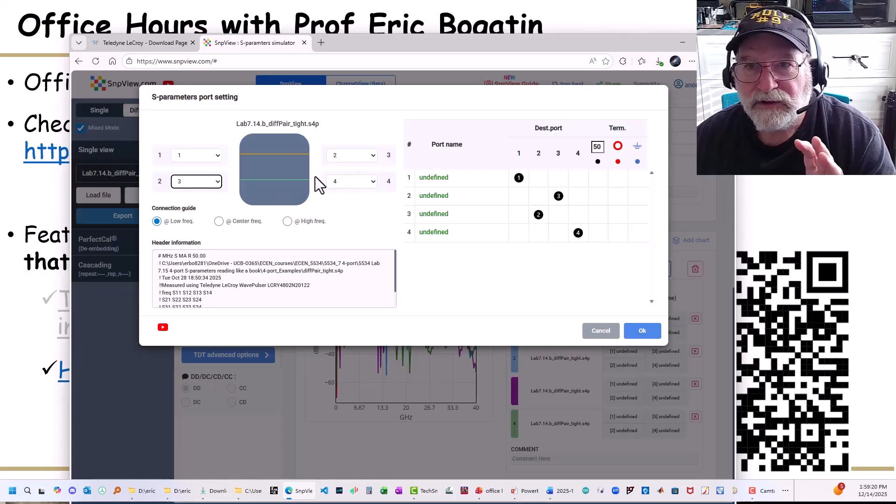
left_click(649, 332)
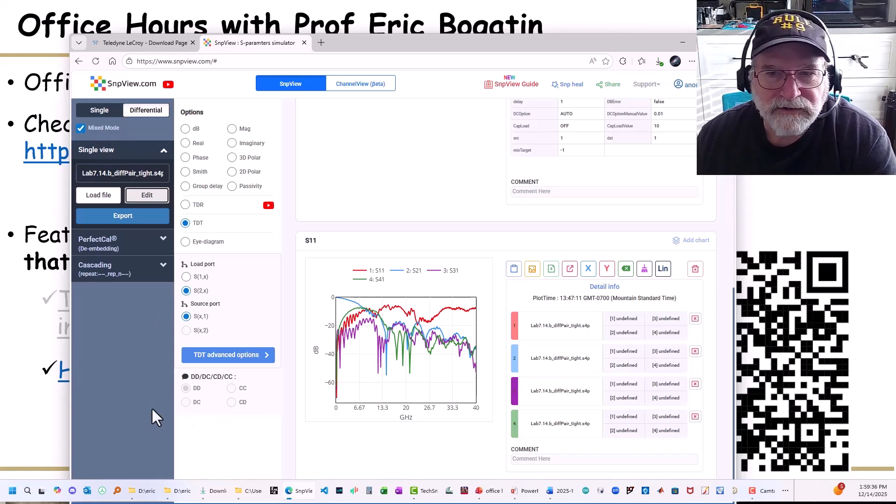
- Plot the differential insertion loss SDD21 in dB in a new chart
scroll(370, 206, "up", 6)
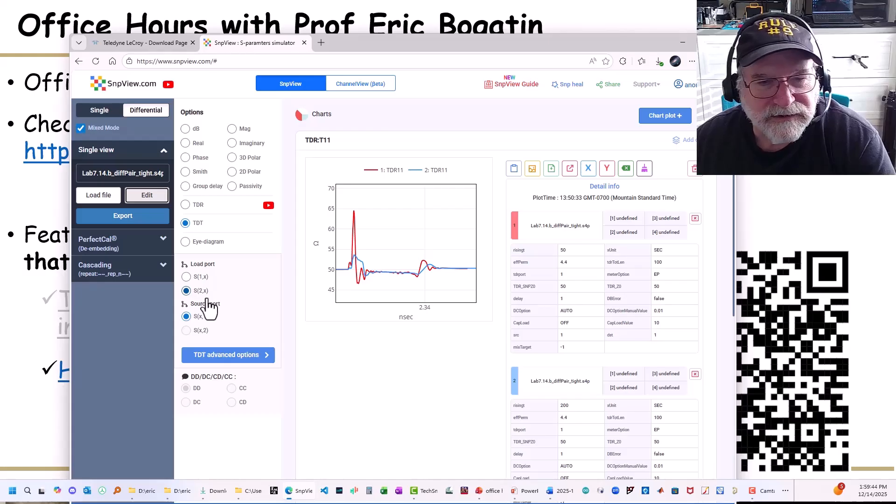
left_click(187, 129)
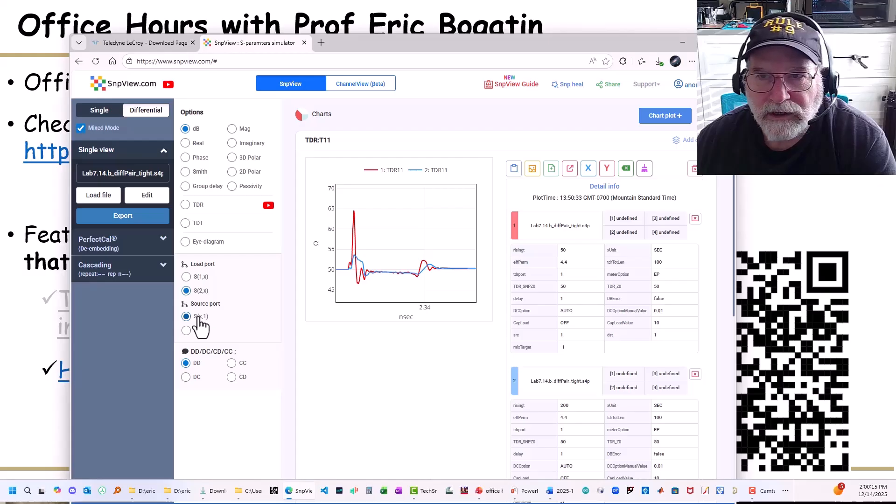
left_click(672, 121)
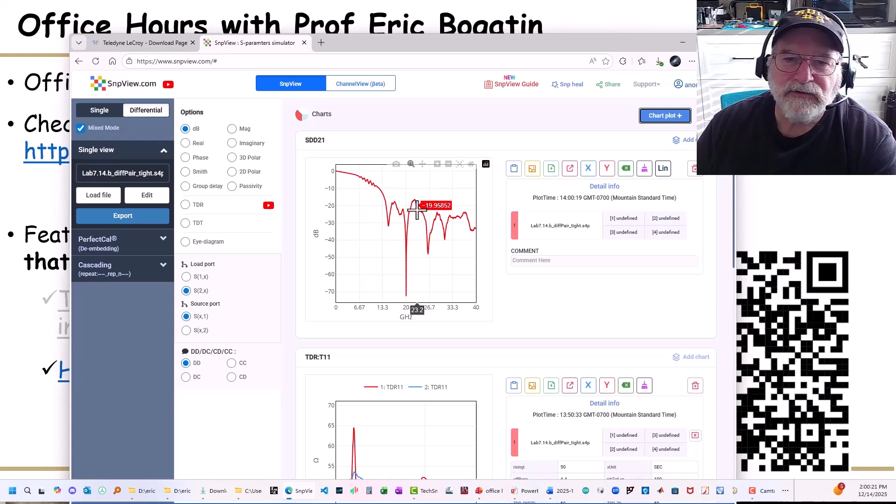
- Add SDD21 to the S11 chart and compare it with the single-ended traces
scroll(417, 210, "down", 15)
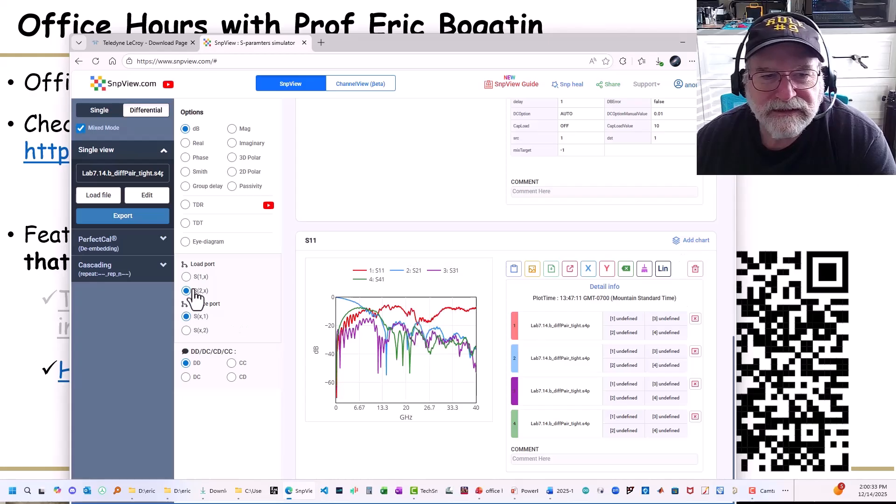
left_click(686, 242)
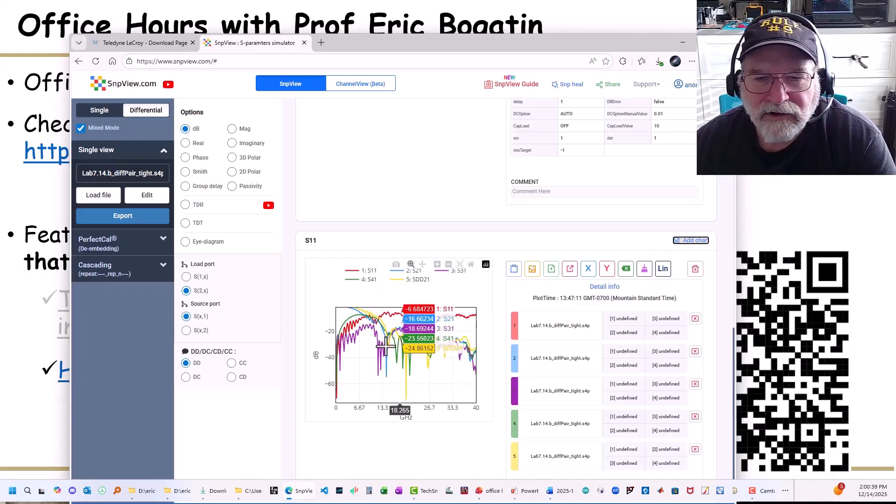
scroll(384, 349, "up", 2)
scroll(379, 377, "down", 1)
scroll(376, 387, "down", 2)
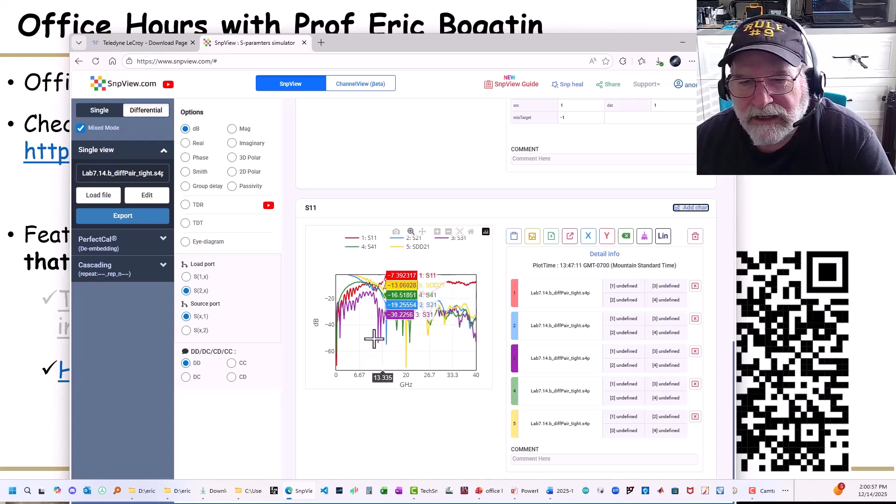
- Remove the S31, S41 and S11 traces from the S11 chart, keeping only S21 and SDD21
left_click(695, 351)
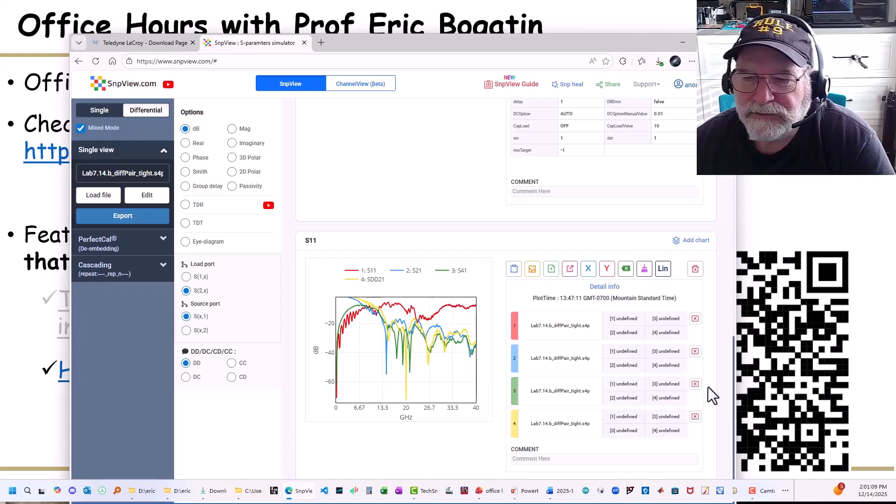
left_click(695, 384)
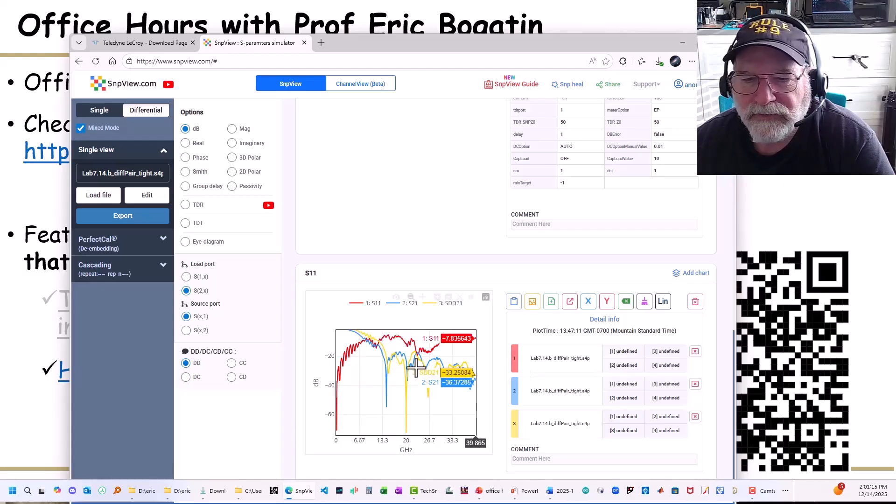
left_click(695, 351)
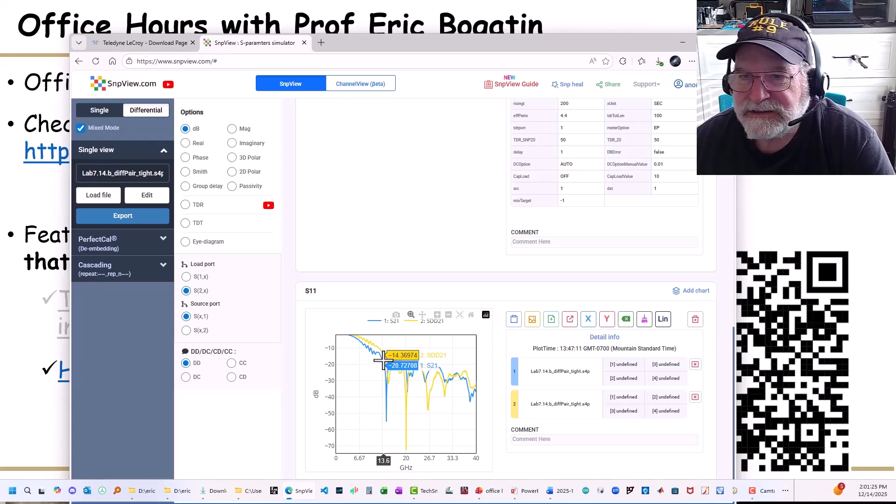
- Recolor the SDD21 trace in the S11 chart to red and compare it with S21
right_click(516, 408)
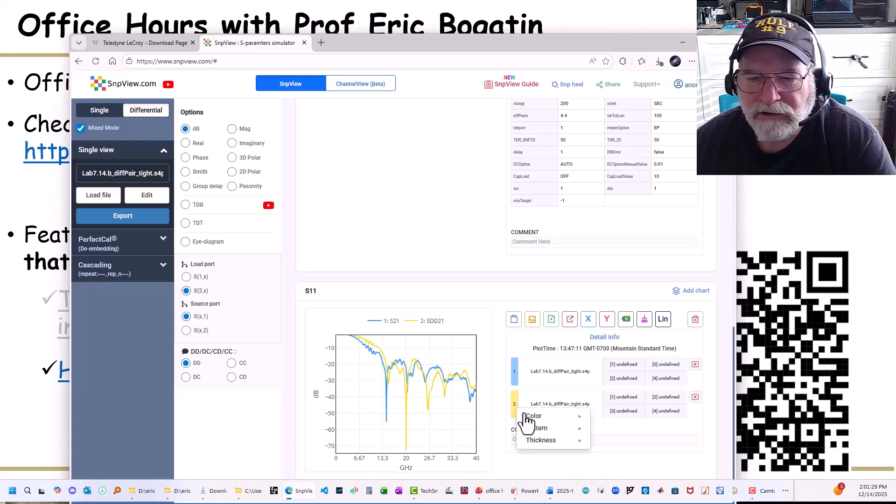
mouse_move(532, 420)
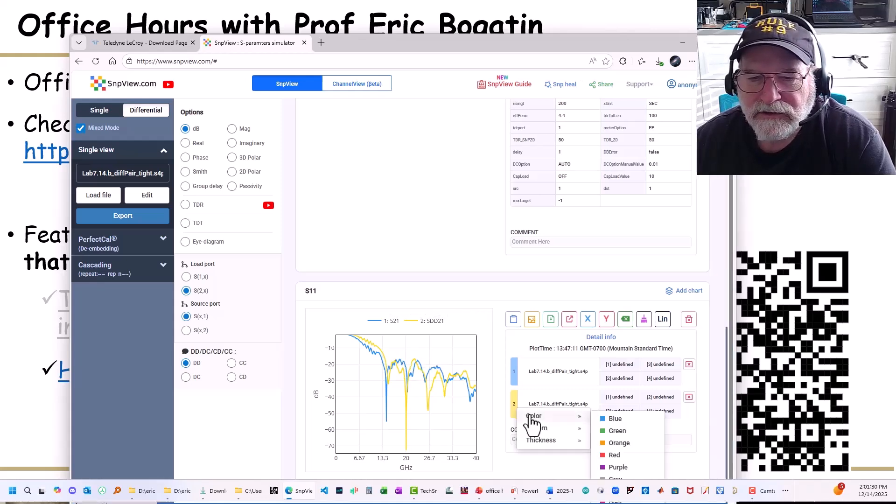
left_click(614, 455)
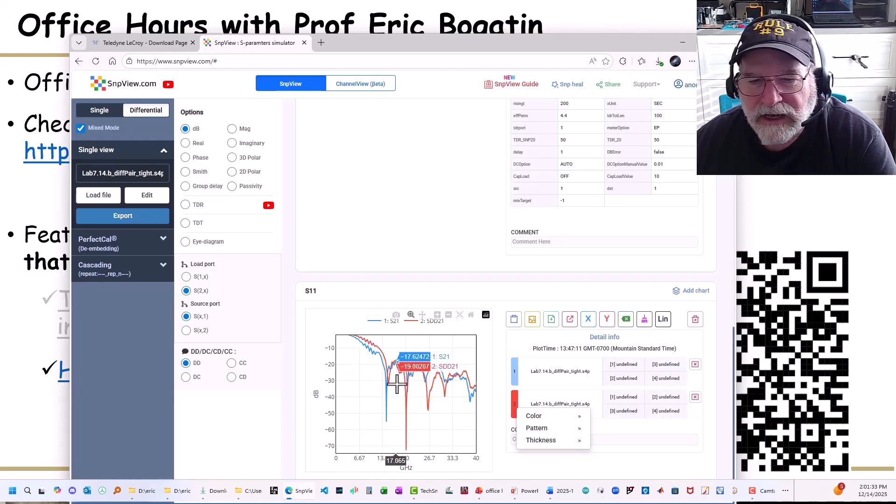
scroll(378, 369, "up", 1)
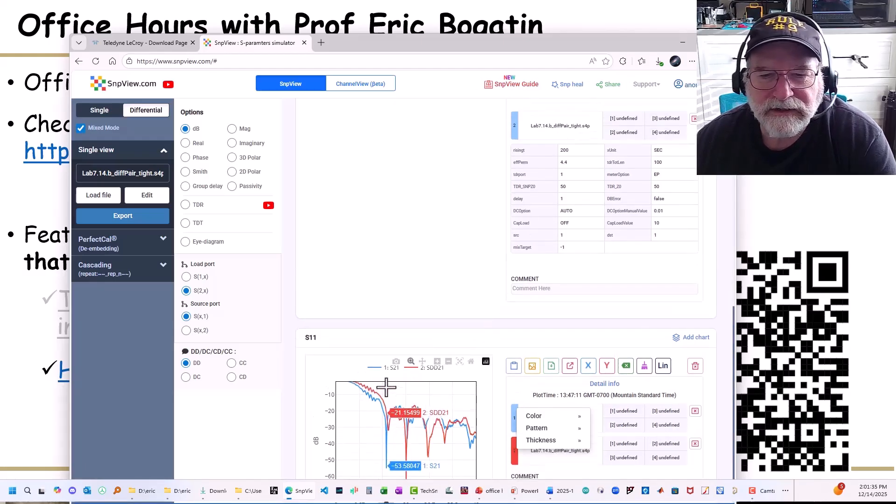
scroll(382, 402, "down", 1)
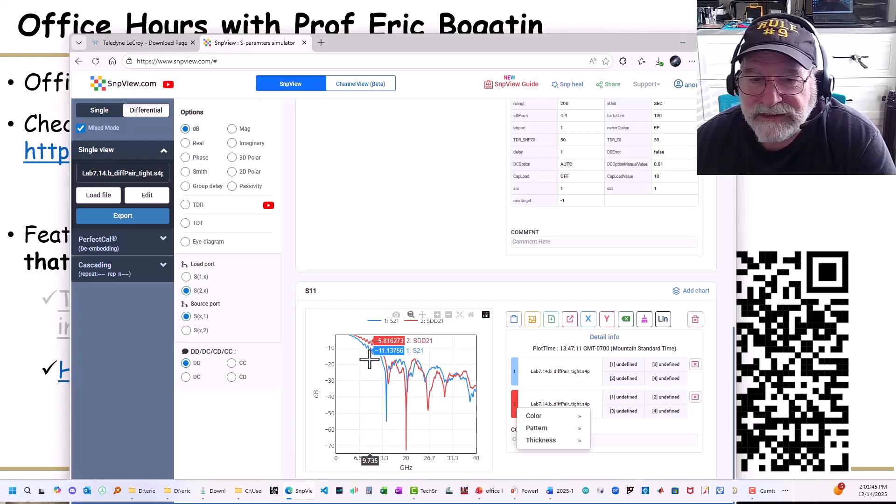
- Set the upper limit of the dB axis to 0 in the chart comparing S21 and SDD21
left_click(331, 337)
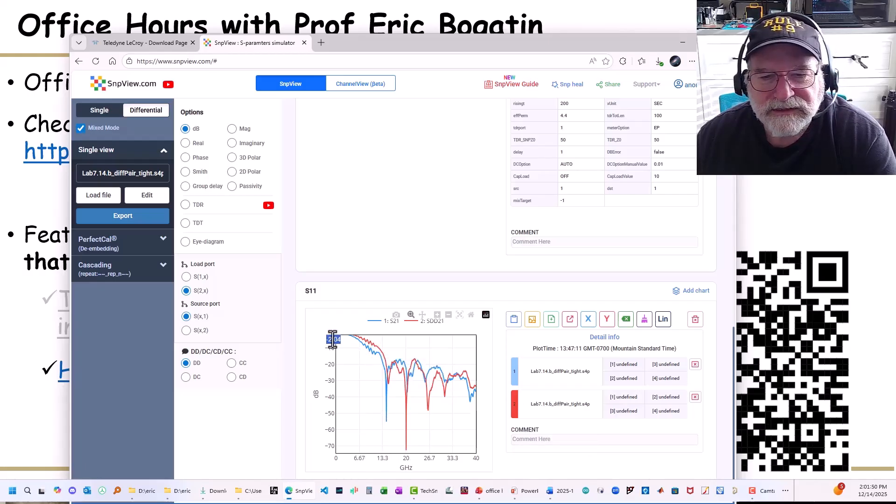
type("0")
key("Return")
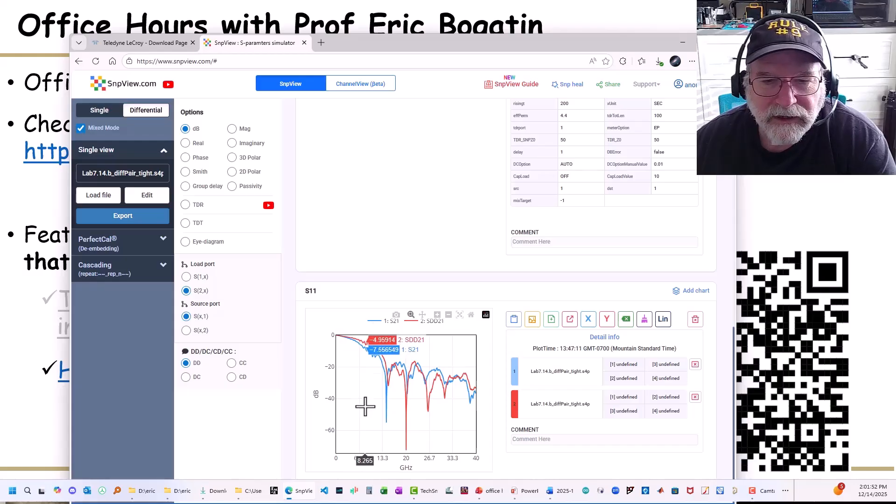
- Add the differential return loss SDD11 in dB to the SDD21 chart
scroll(400, 353, "up", 8)
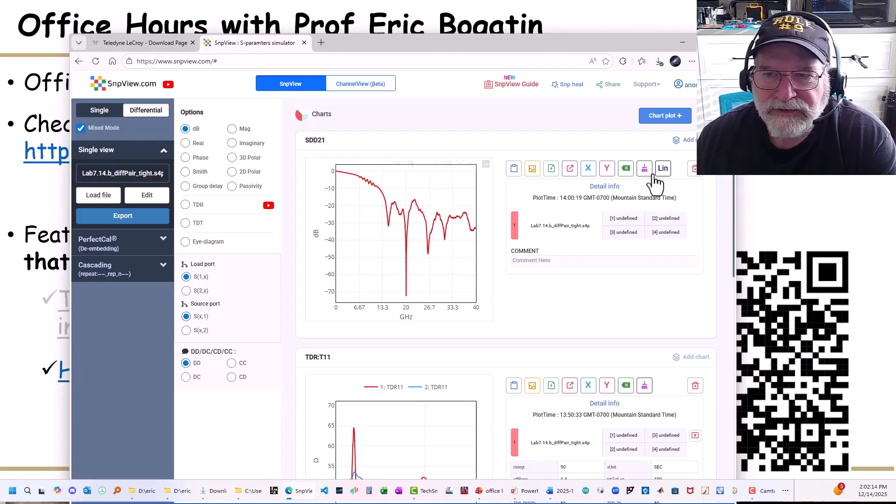
left_click(680, 151)
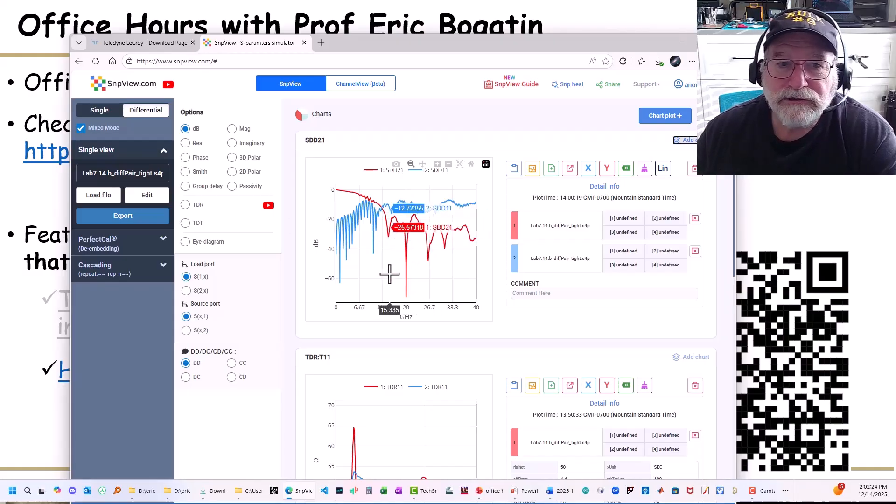
- Plot the differential TDR response TDD11 in a new chart and zoom its time axis to about 0.7–3.6 ns
left_click(185, 205)
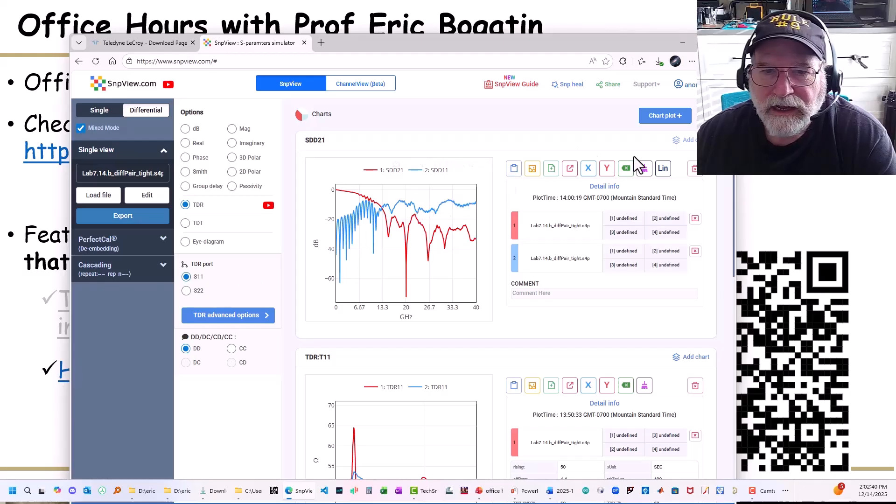
left_click(667, 121)
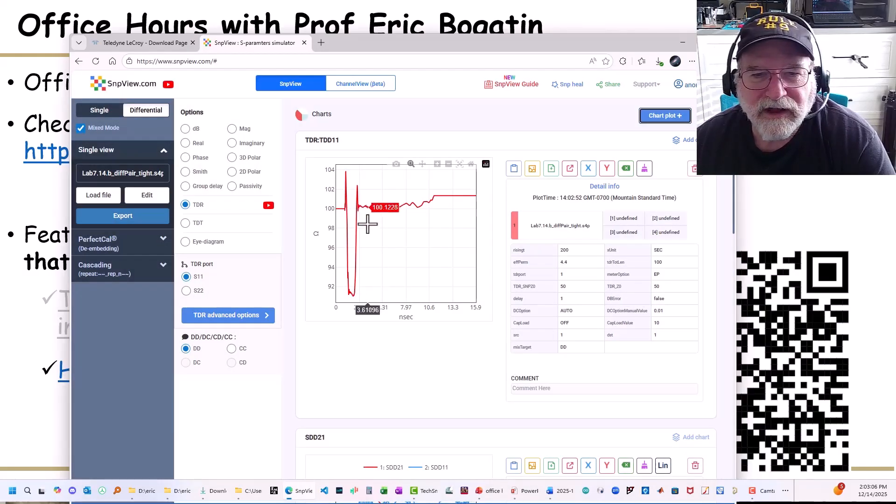
left_click_drag(368, 222, 342, 232)
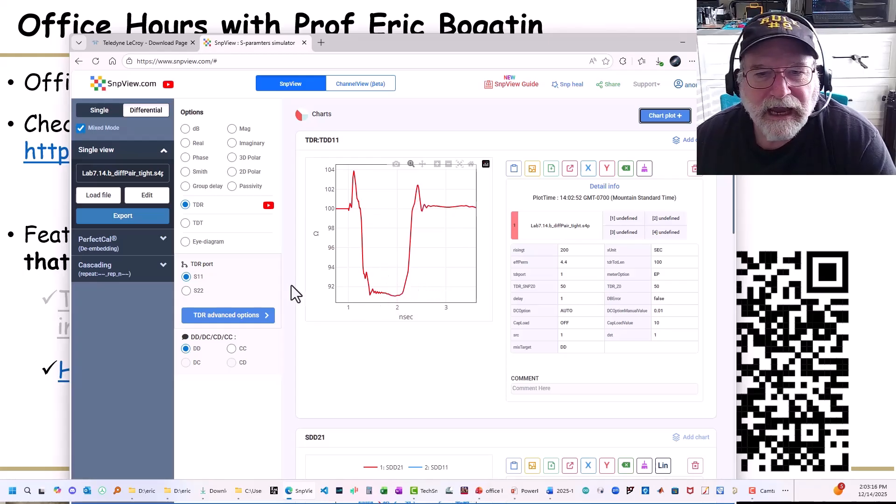
- Add the differential TDR response from port S22 to the TDD11 chart and zoom in on the impedance dip to compare both traces
left_click(185, 291)
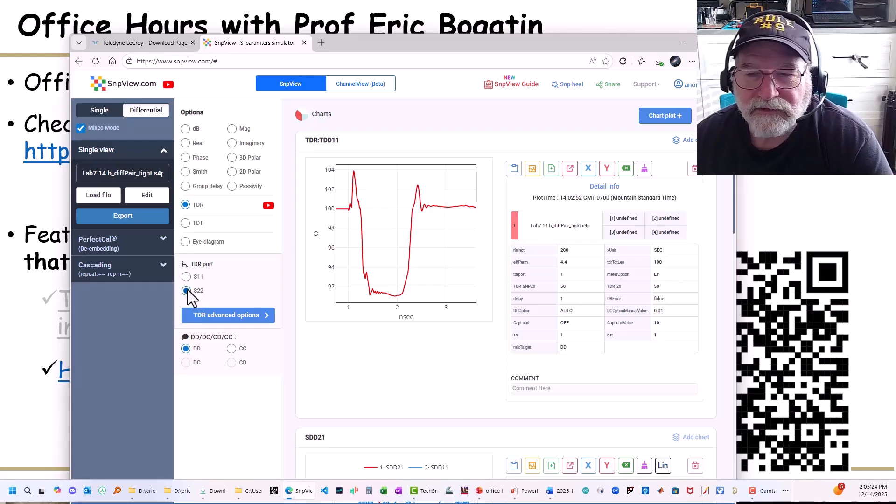
mouse_move(409, 220)
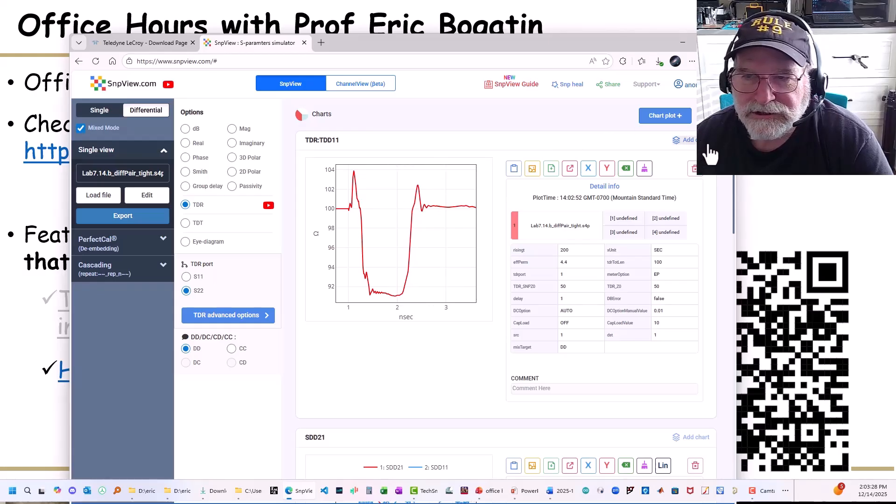
mouse_move(400, 276)
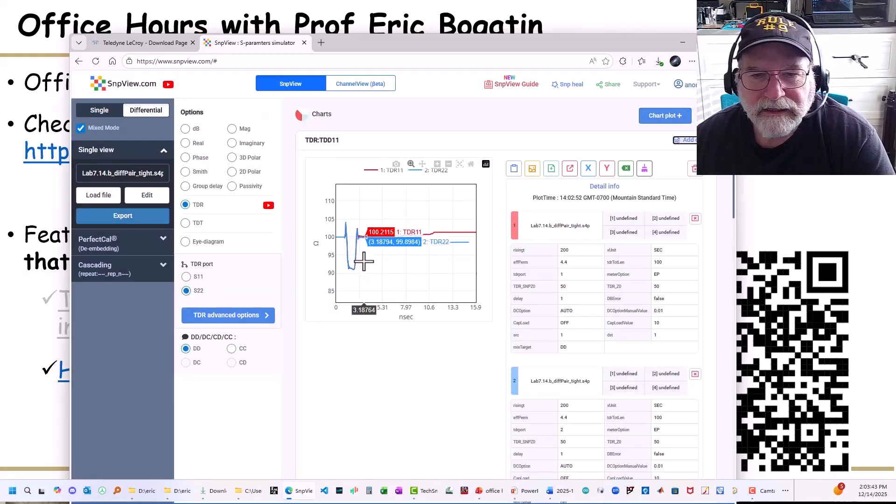
left_click_drag(369, 260, 340, 260)
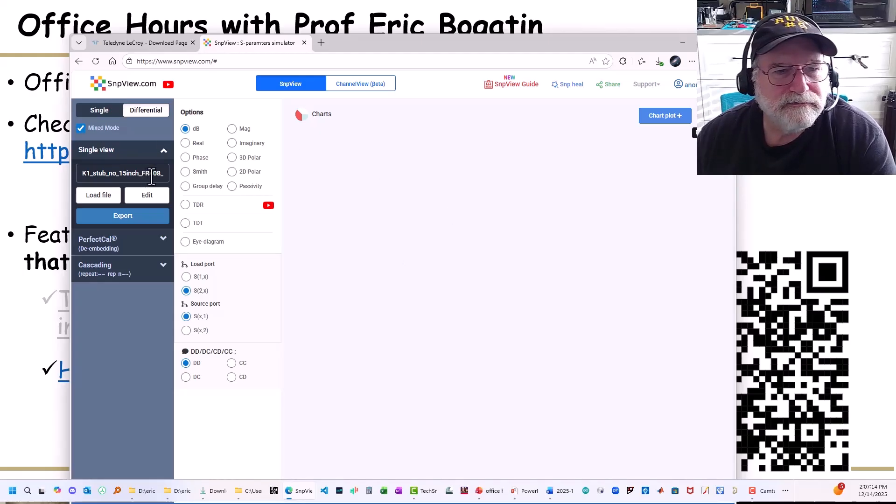
- Load K1_stub_no_15inch_FR408_bottom-routed.s4p with the offered port setting and plot its SDD21 in dB in a new chart
left_click(98, 195)
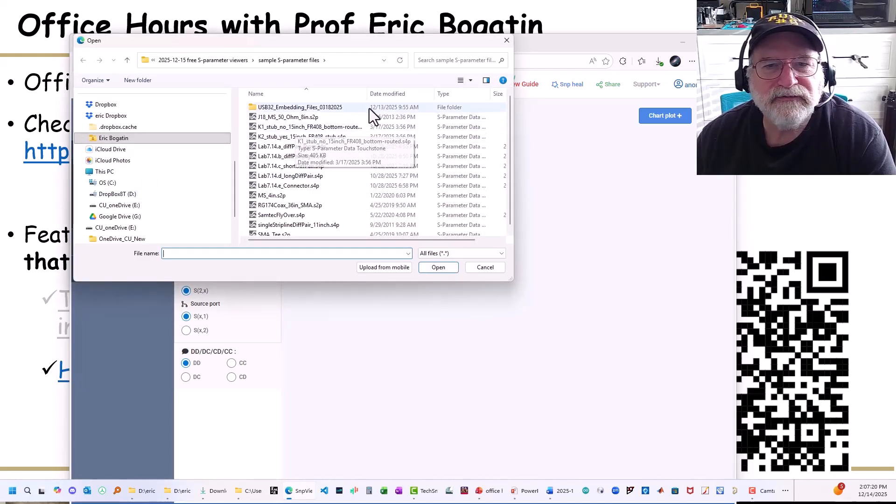
left_click_drag(368, 93, 404, 93)
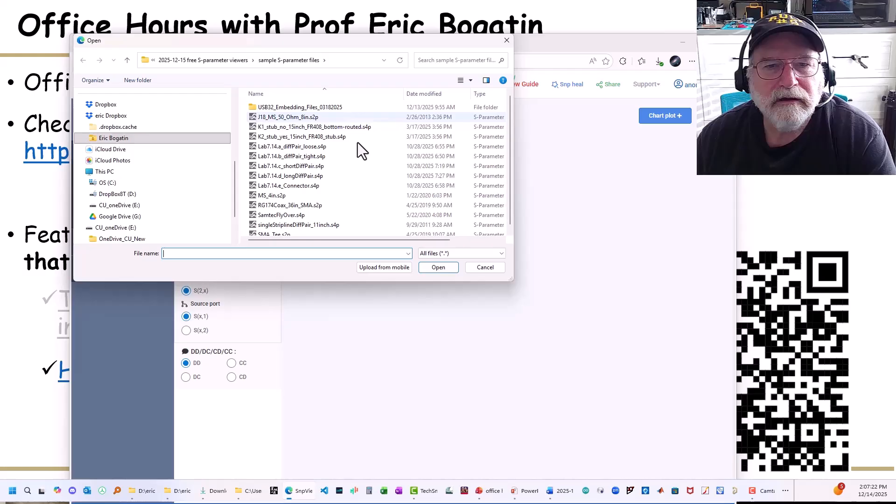
left_click(312, 129)
left_click(433, 265)
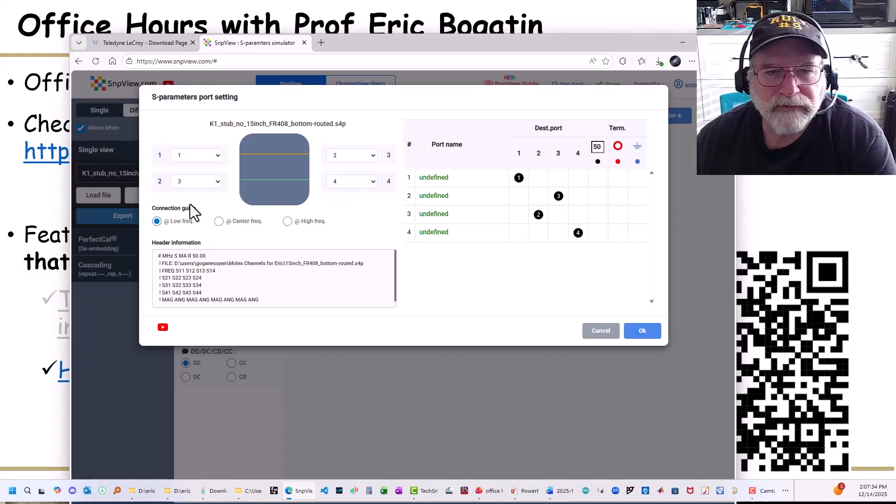
left_click(635, 334)
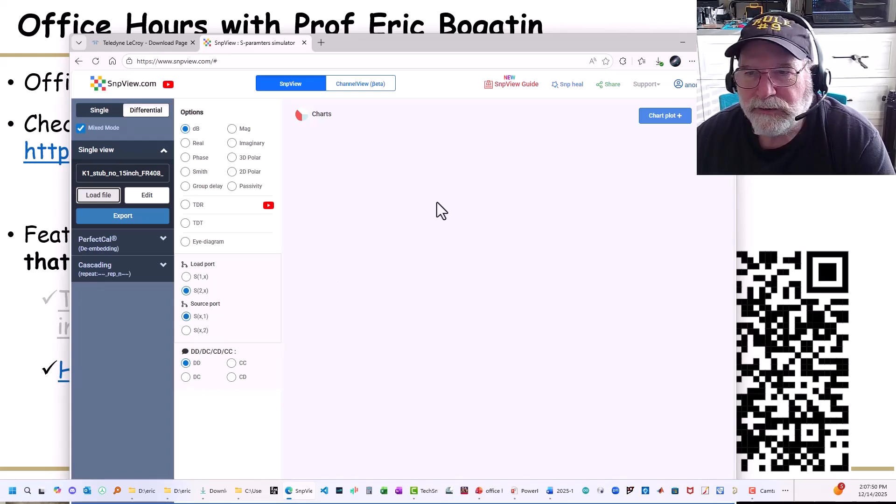
left_click(666, 116)
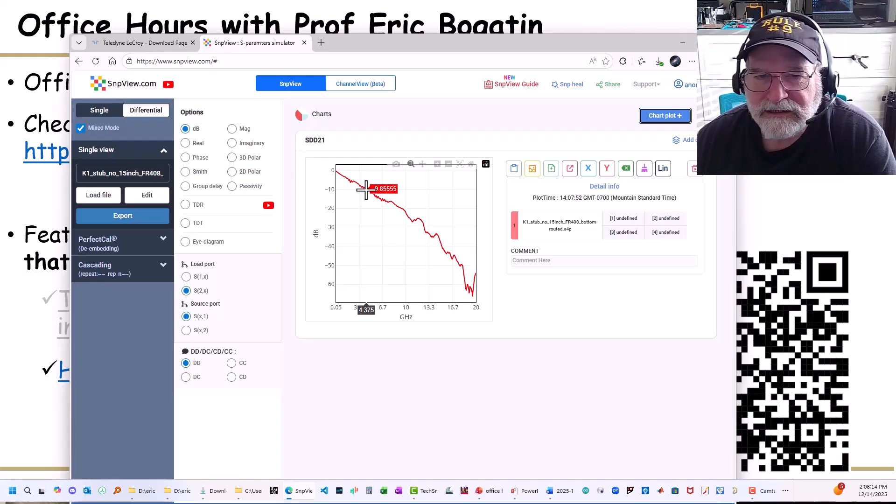
- Plot a differential-signaling eye diagram of the K1 channel at a bit rate of 8 Gbps with NRZ modulation
left_click(186, 241)
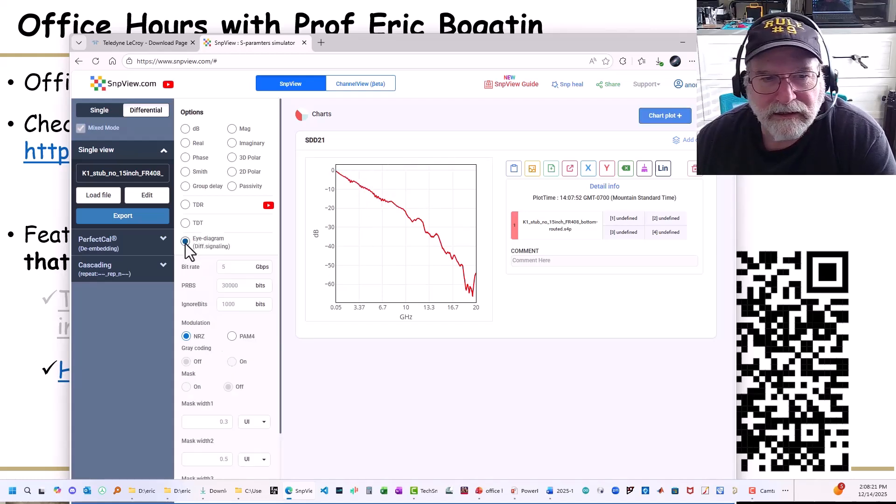
left_click(229, 267)
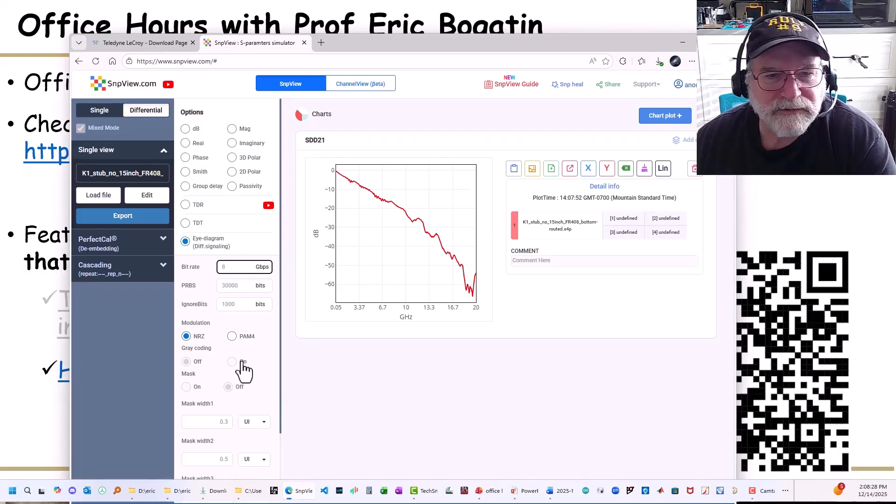
left_click(663, 117)
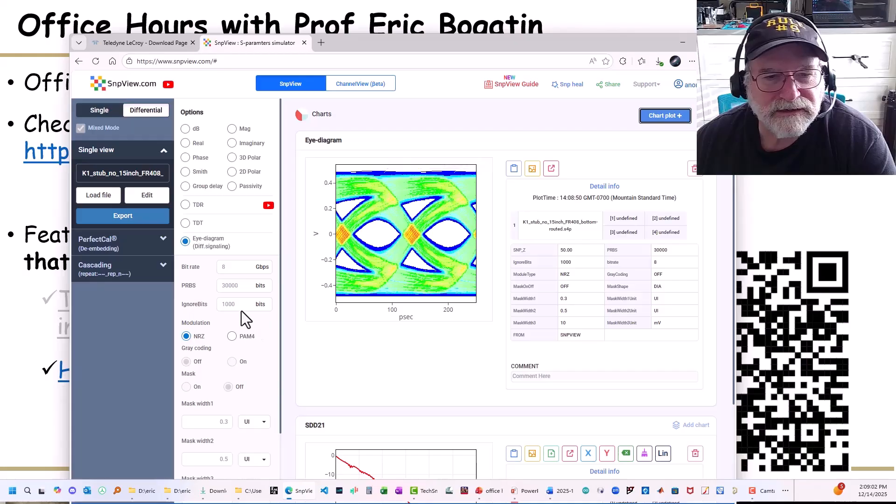
- Set the bit rate to 10 Gbps and plot a second NRZ eye diagram of the K1 channel
left_click(222, 267)
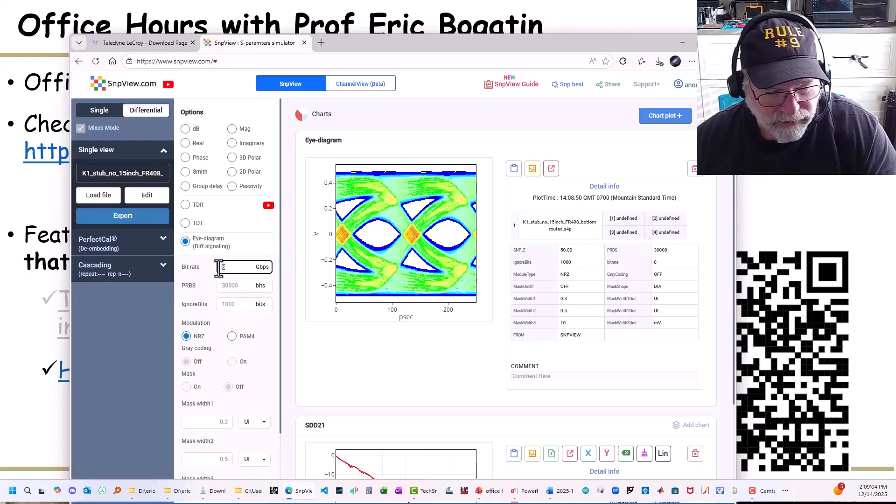
key("BackSpace")
type("10")
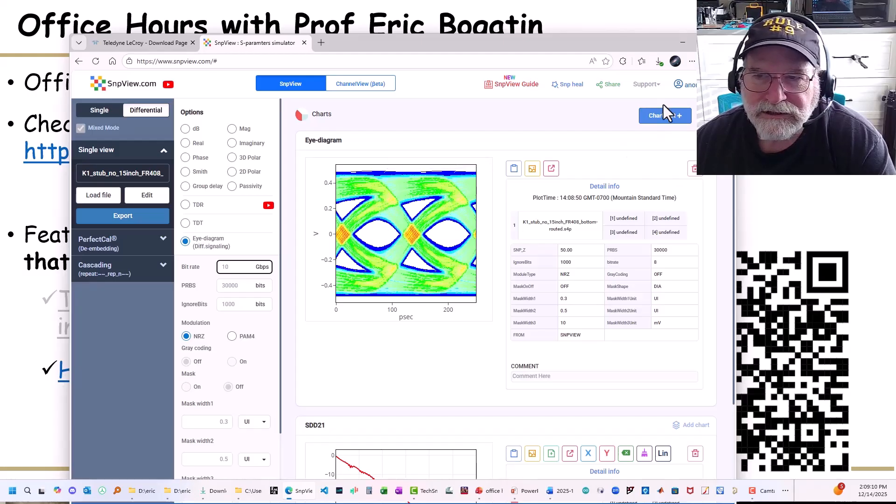
left_click(665, 117)
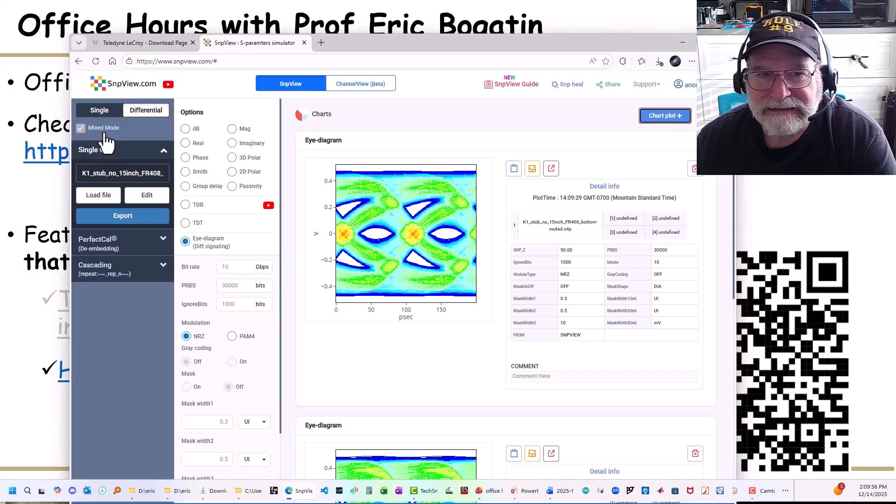
- Switch the plot type back to dB and review the SDD21 chart below the eye diagrams
left_click(185, 129)
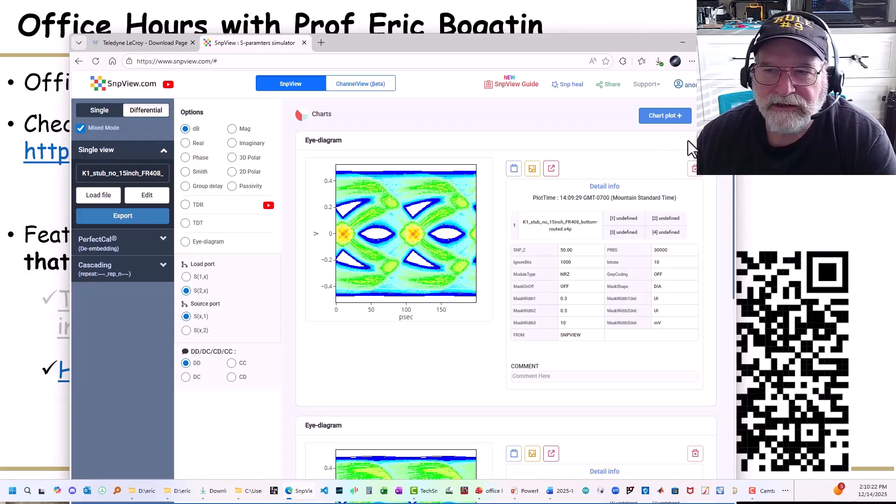
scroll(653, 440, "down", 7)
scroll(659, 446, "down", 2)
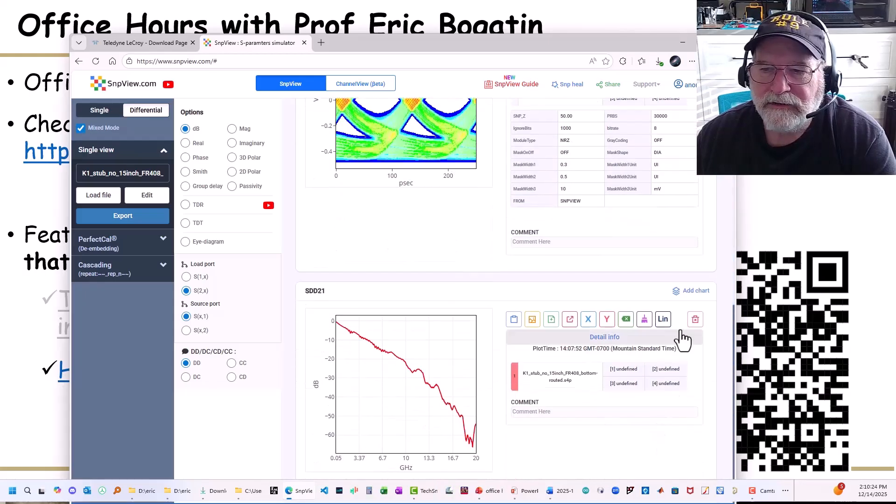
scroll(439, 115, "up", 10)
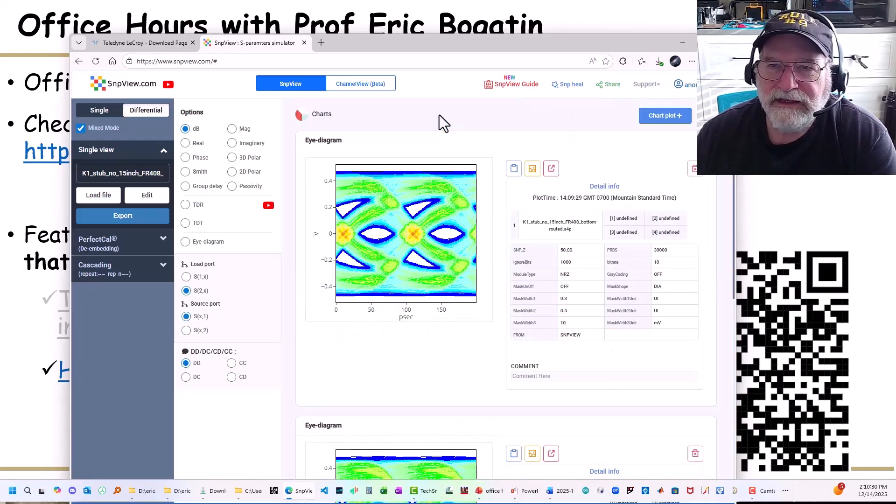